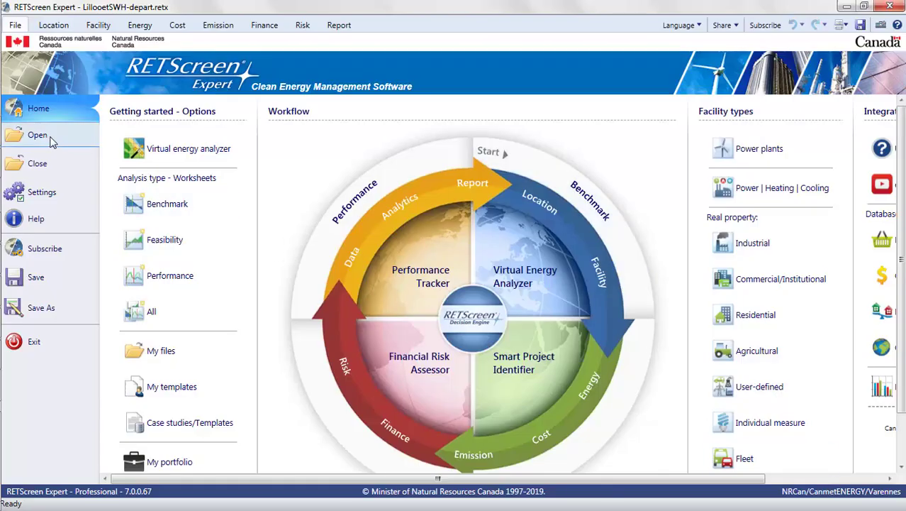
# Search the case studies and templates list for 'lillooet'
pyautogui.click(38, 136)
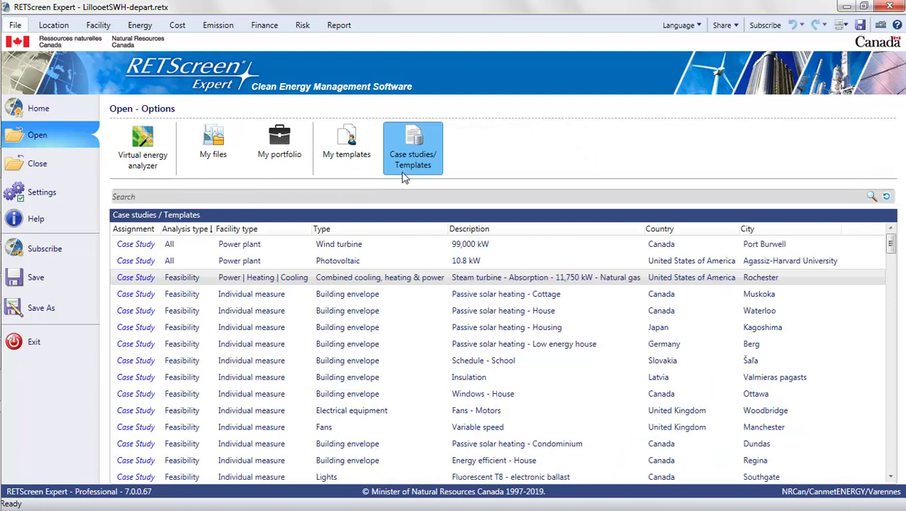
pyautogui.click(250, 192)
pyautogui.write('lillooet')
# Open the Lillooet case and make its facility an Individual measure of type Solar water heater
pyautogui.click(871, 197)
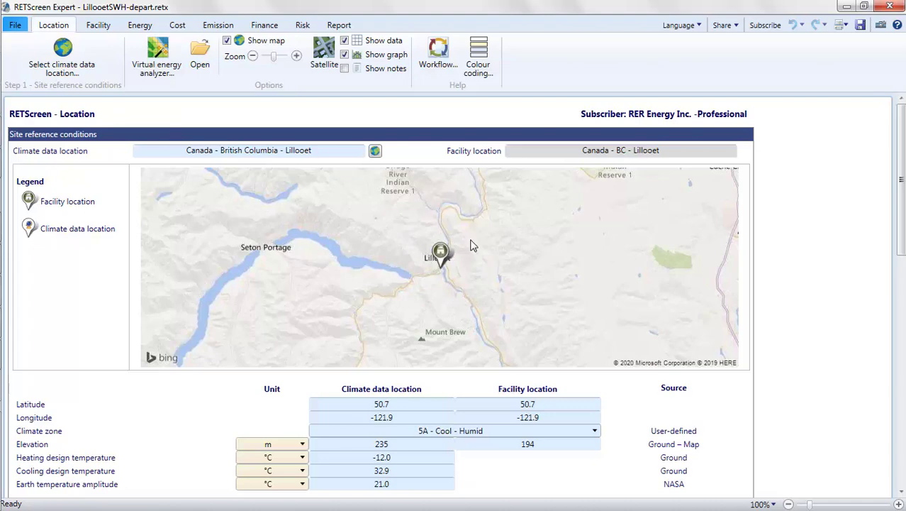
pyautogui.click(96, 31)
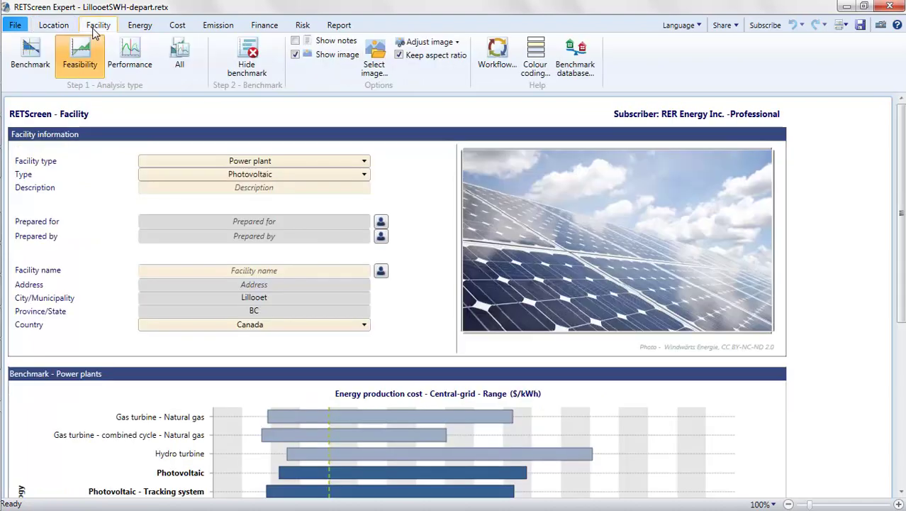
pyautogui.click(356, 160)
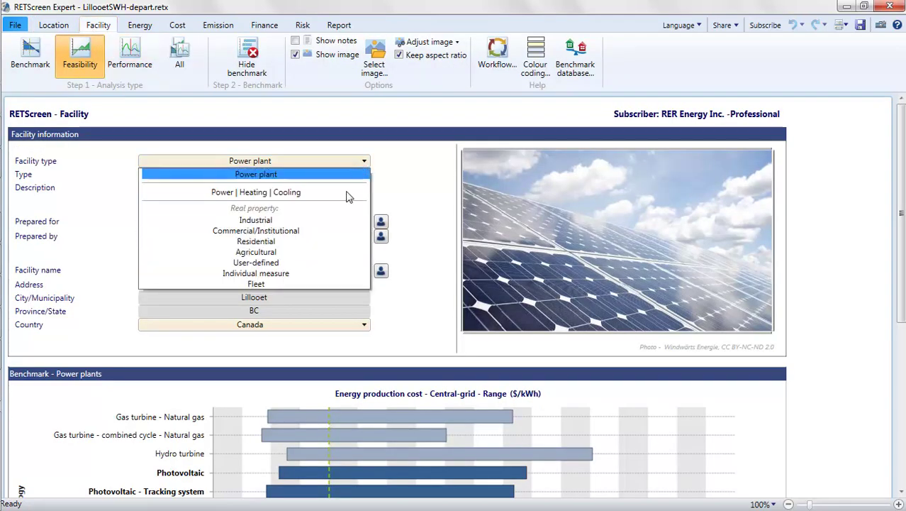
pyautogui.click(313, 273)
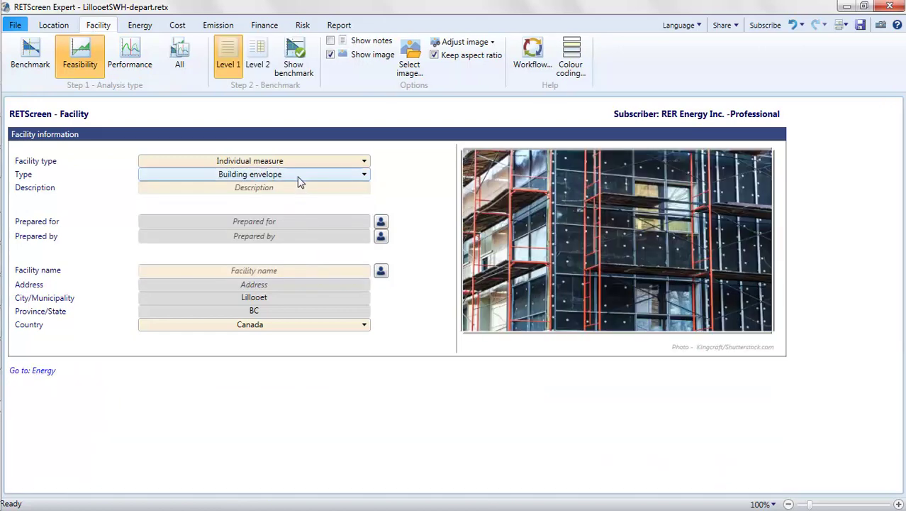
pyautogui.click(298, 178)
pyautogui.scroll(-5, 273, 260)
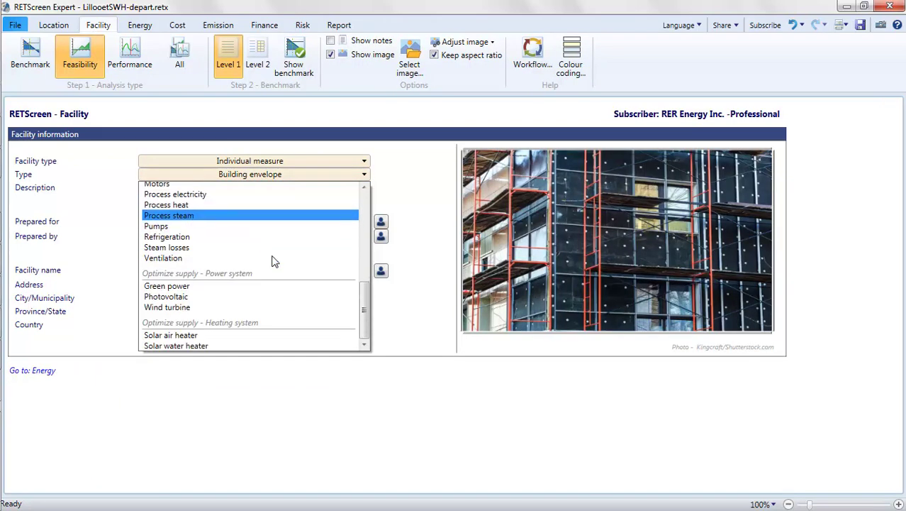
pyautogui.click(251, 346)
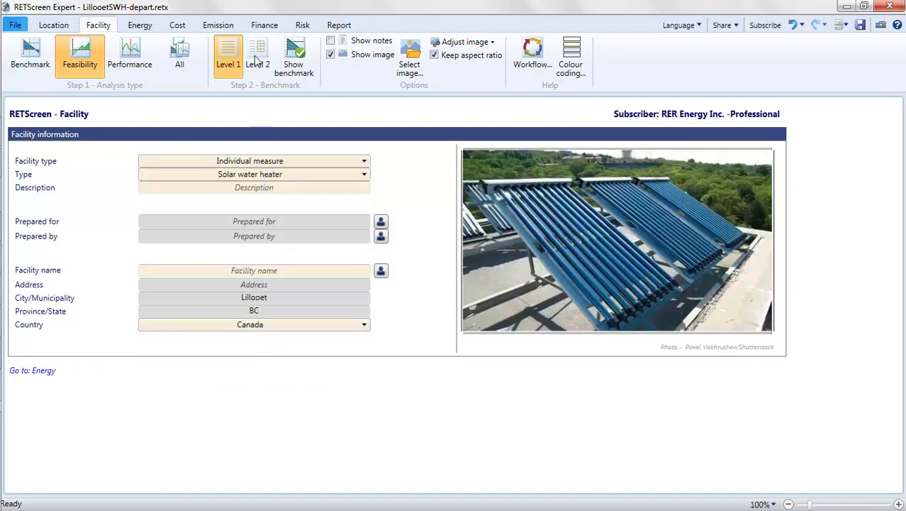
# Review the financial summary, the electricity and fuel rates, and the Propane boiler heating system
pyautogui.click(261, 27)
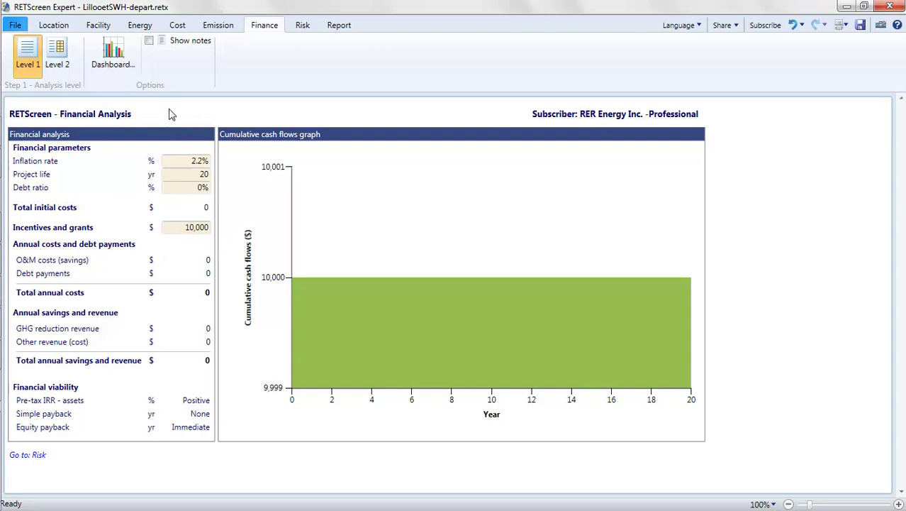
pyautogui.click(140, 28)
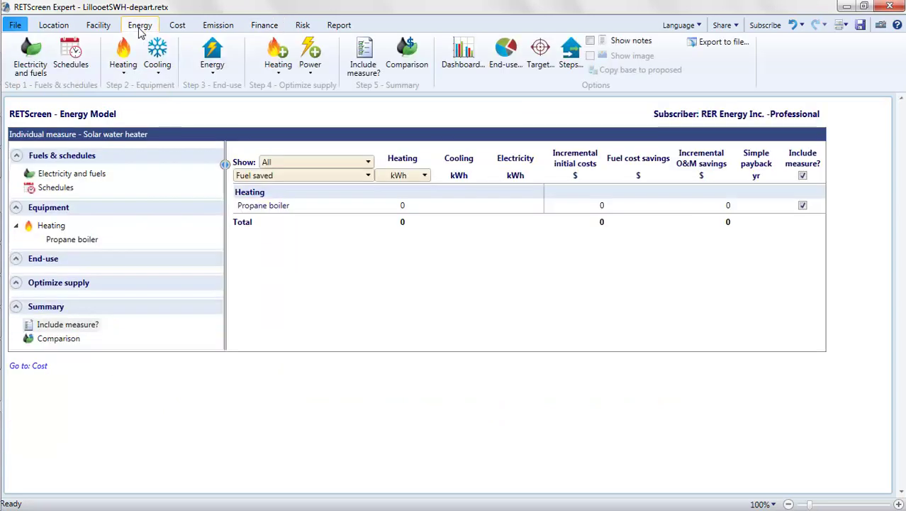
pyautogui.click(97, 177)
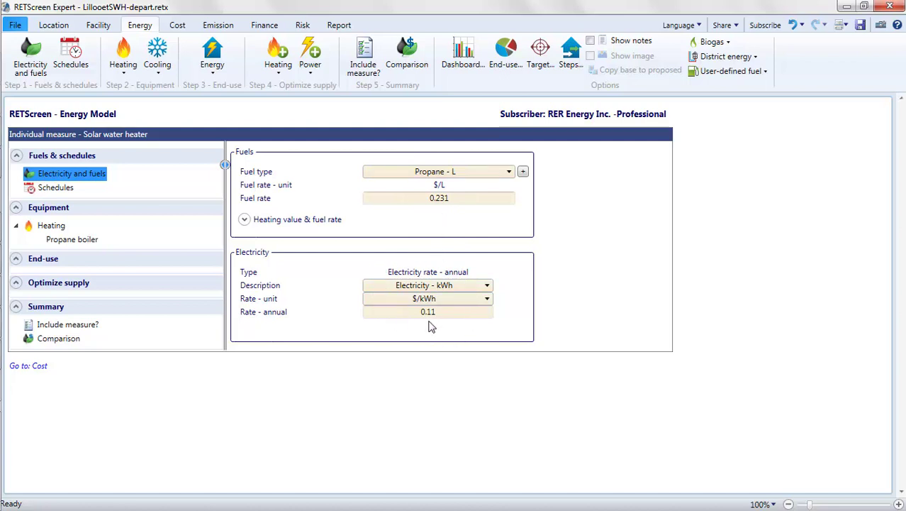
pyautogui.click(75, 241)
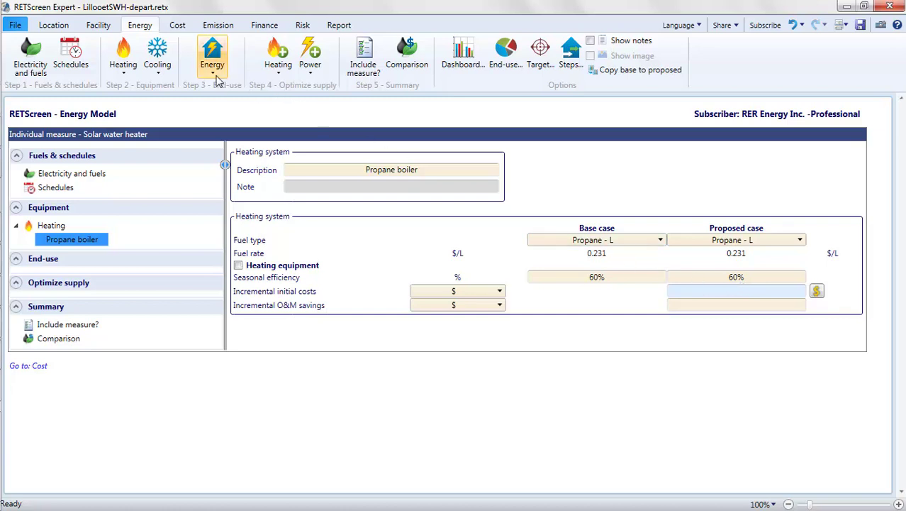
# Add a Hot water end-use modelled with the Swimming pool method
pyautogui.click(217, 80)
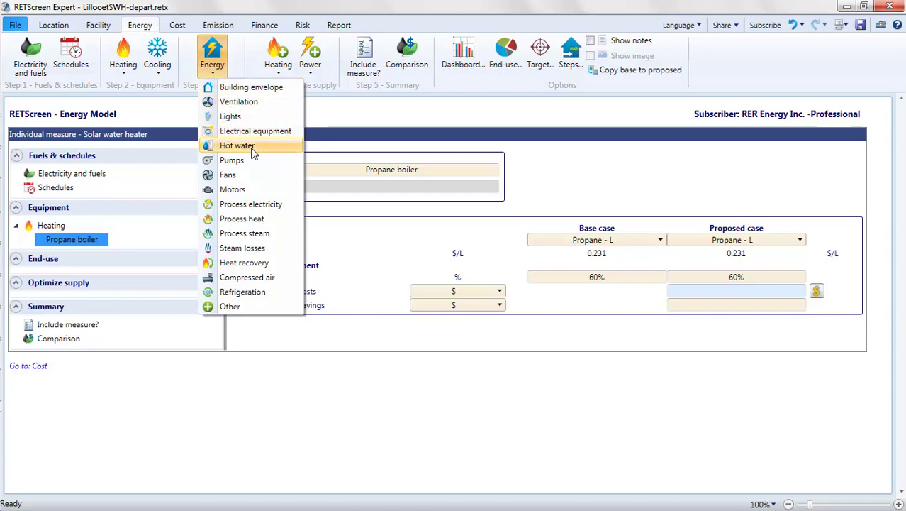
pyautogui.click(252, 149)
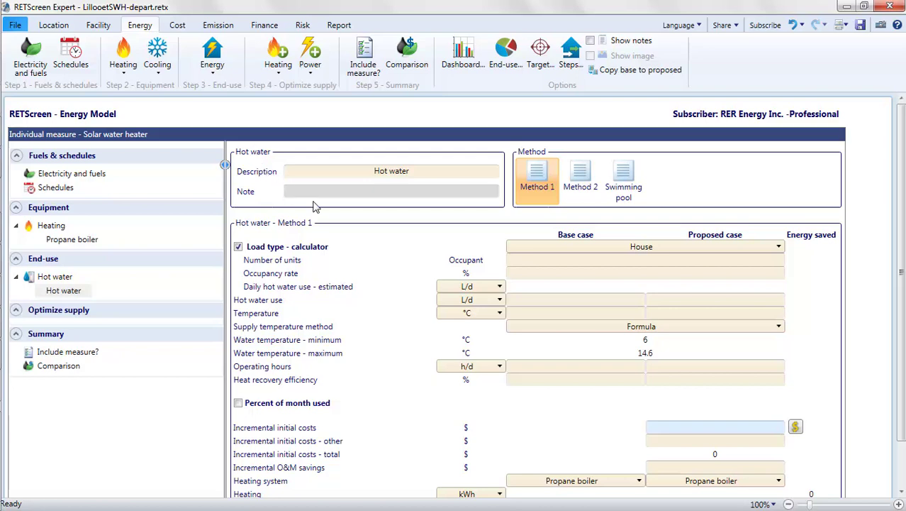
pyautogui.click(633, 199)
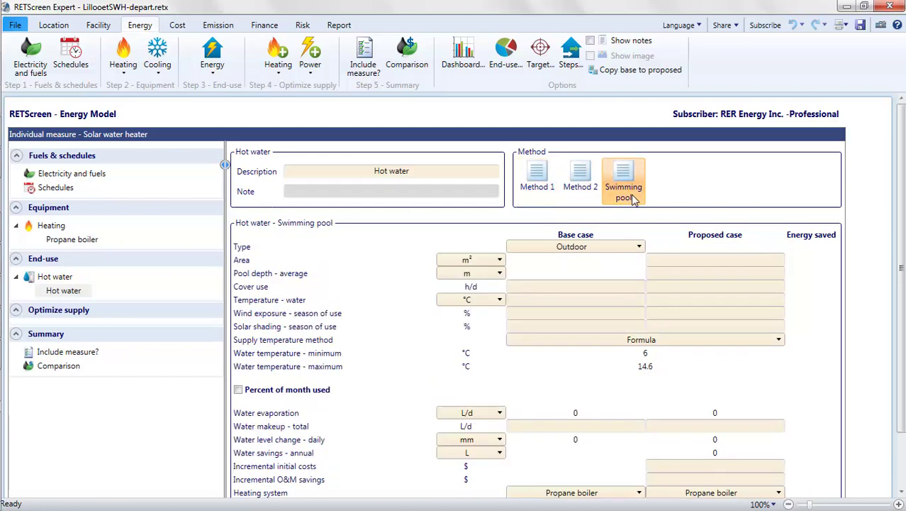
# Rename the end-use 'Swimming pool hot water' and set the pool type to Indoor
pyautogui.moveTo(420, 170); pyautogui.dragTo(355, 165)
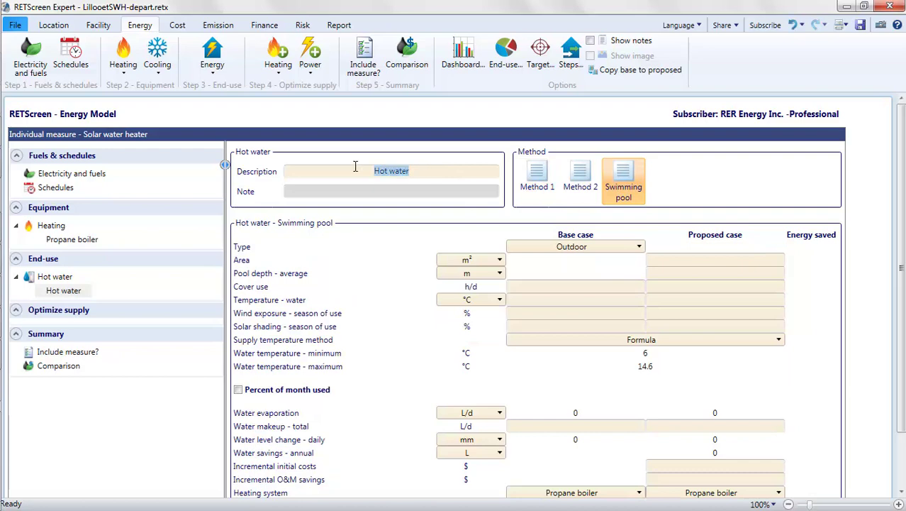
pyautogui.write('Swimming pool hot w')
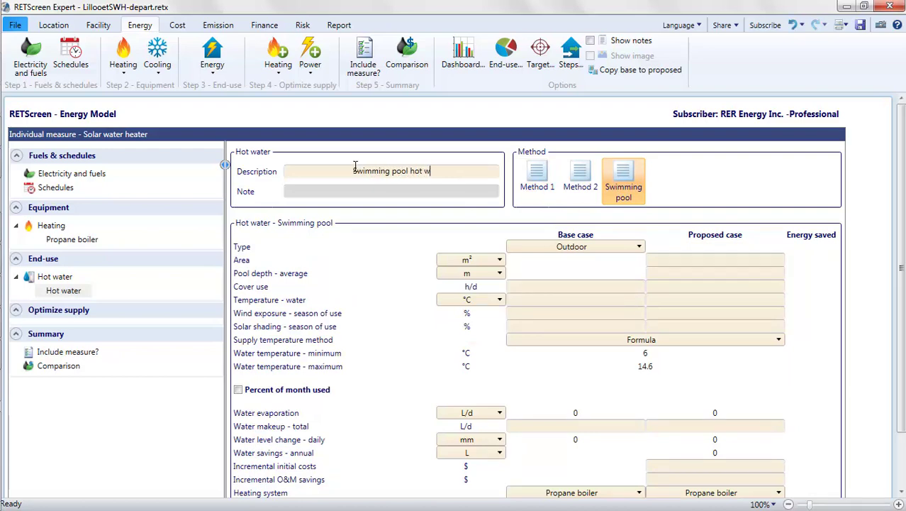
pyautogui.write('ater')
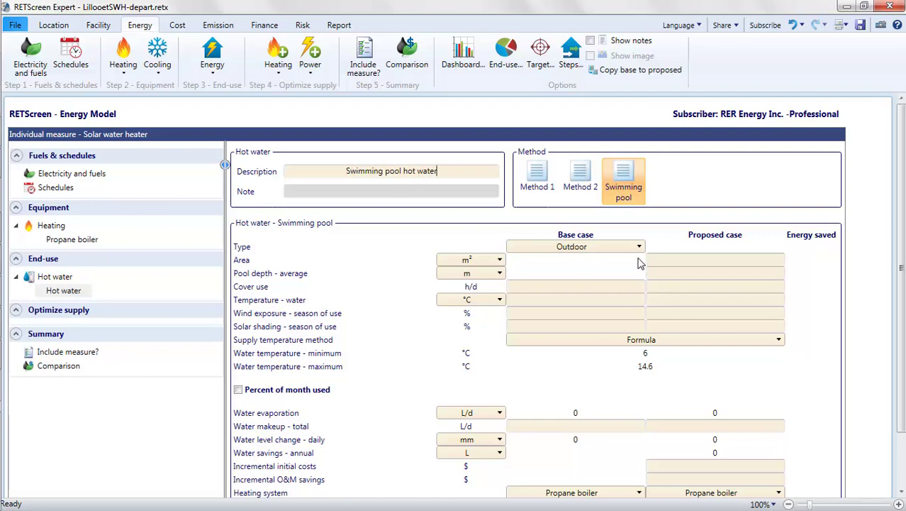
pyautogui.click(639, 248)
pyautogui.click(630, 268)
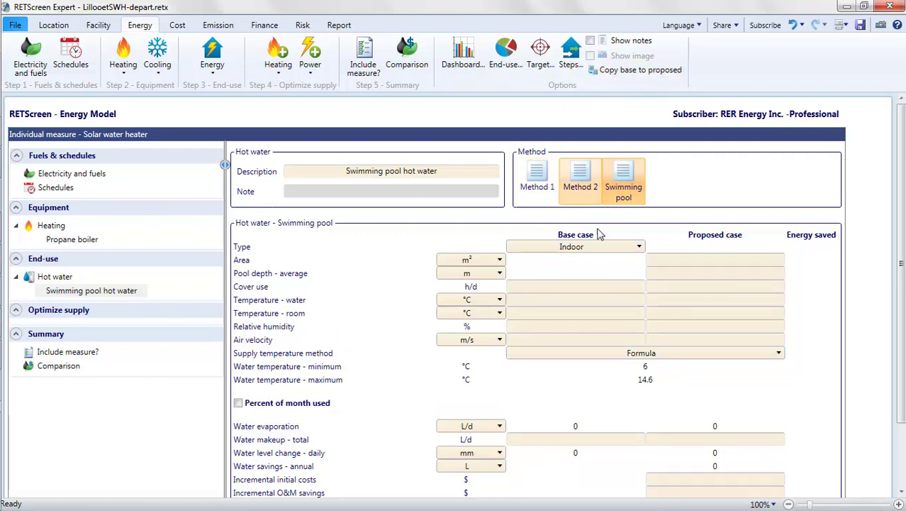
# Enter a pool area of 313 m² and a depth of 0.8 m
pyautogui.click(702, 261)
pyautogui.write('313')
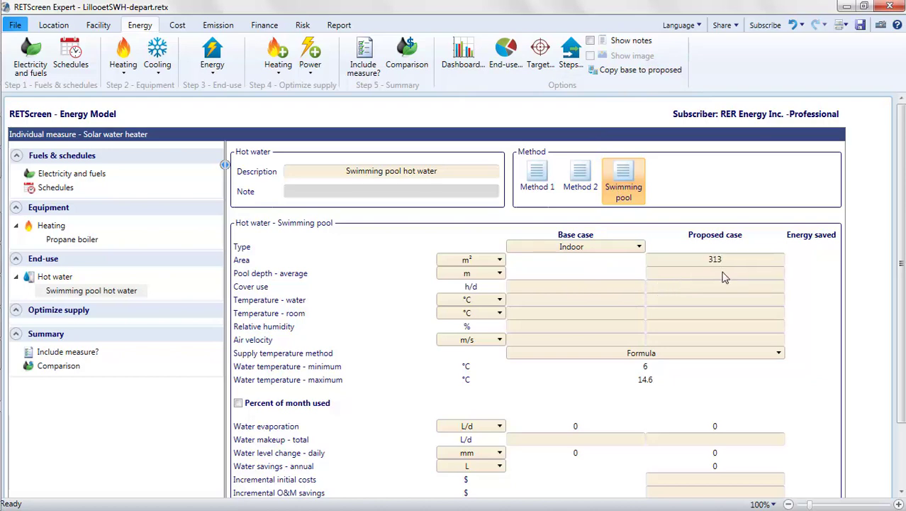
pyautogui.press('Tab')
pyautogui.write('0.8')
pyautogui.click(614, 300)
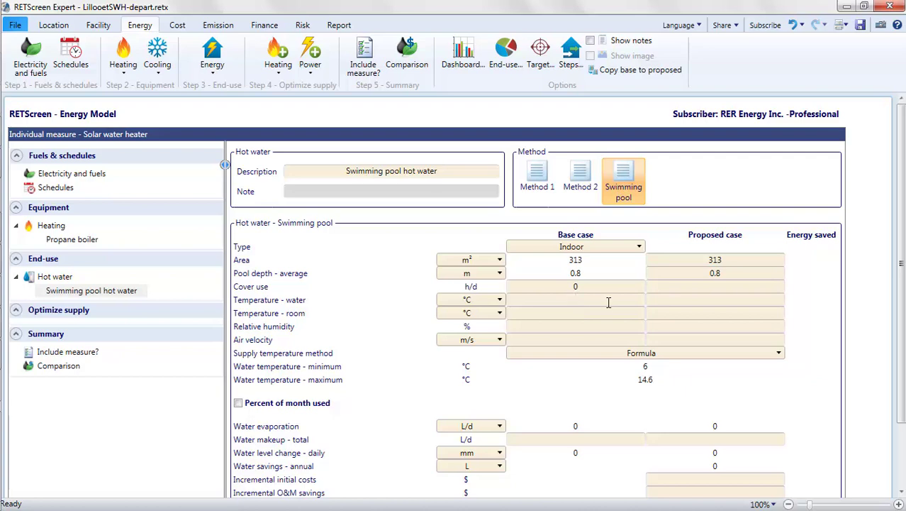
# Set water temperature 29.4 °C, room temperature 30.4 °C, humidity 60% and air velocity 0.1 m/s
pyautogui.click(608, 301)
pyautogui.write('29.4')
pyautogui.click(583, 314)
pyautogui.write('30.4')
pyautogui.press('Return')
pyautogui.write('0.1')
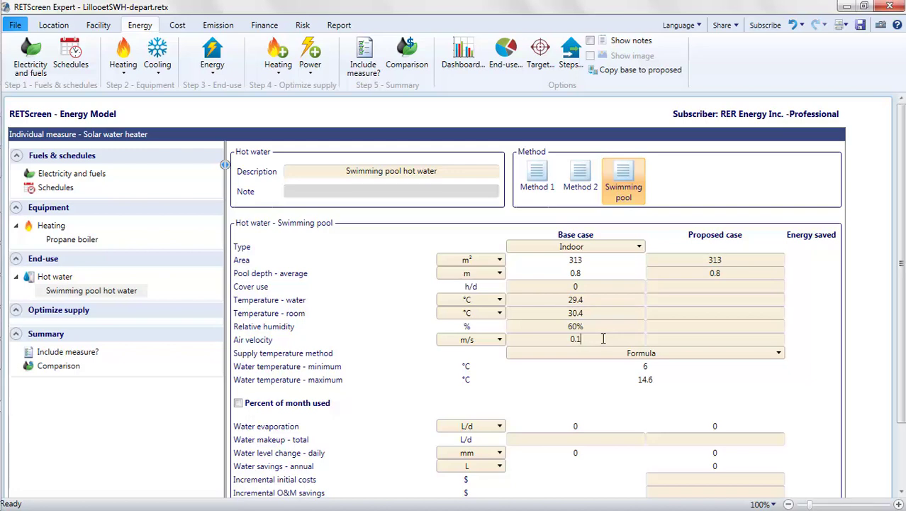
# Check the Air velocity help for the typical 0 to 0.2 m/s range
pyautogui.click(258, 340)
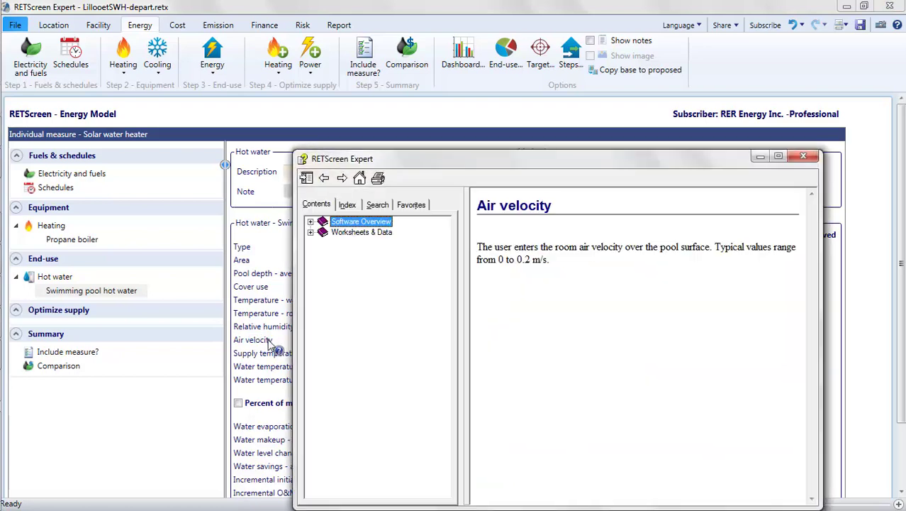
pyautogui.moveTo(497, 260); pyautogui.dragTo(552, 262)
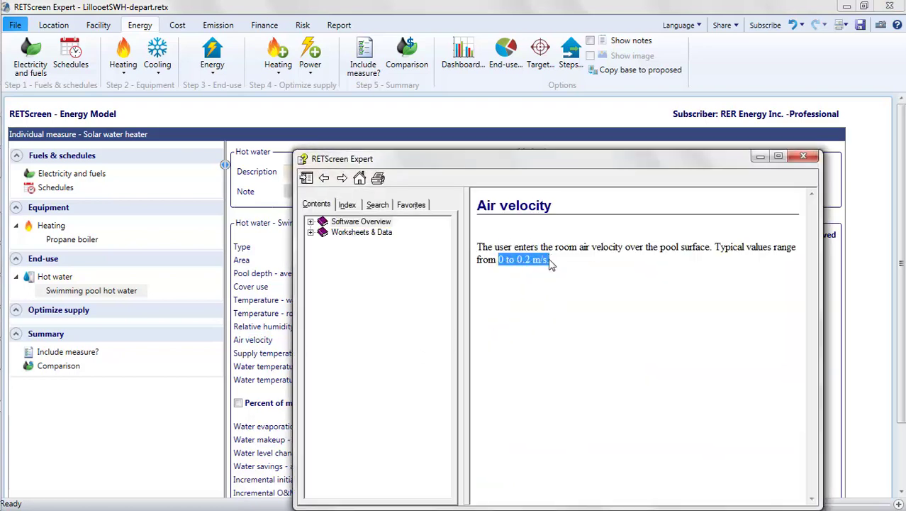
pyautogui.click(803, 155)
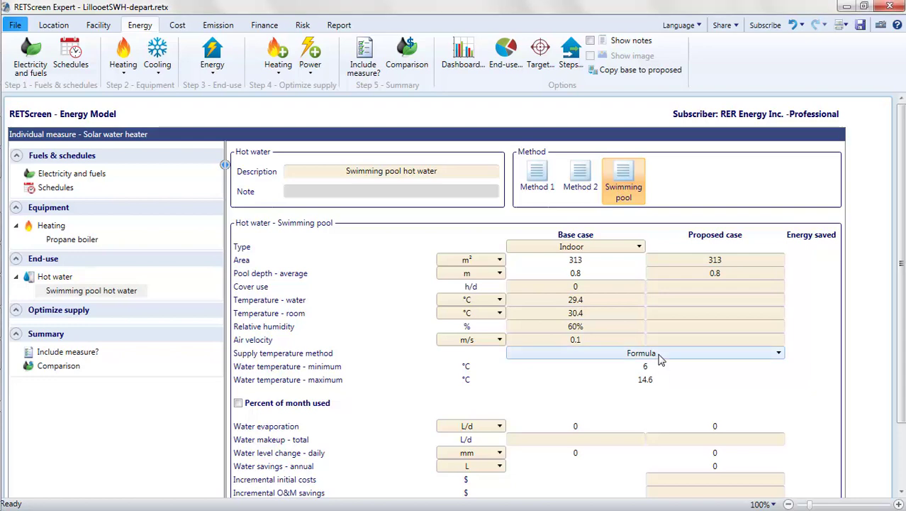
# Switch supply water temperature to User-defined with minimum 4 °C and maximum 12 °C
pyautogui.click(660, 354)
pyautogui.click(655, 377)
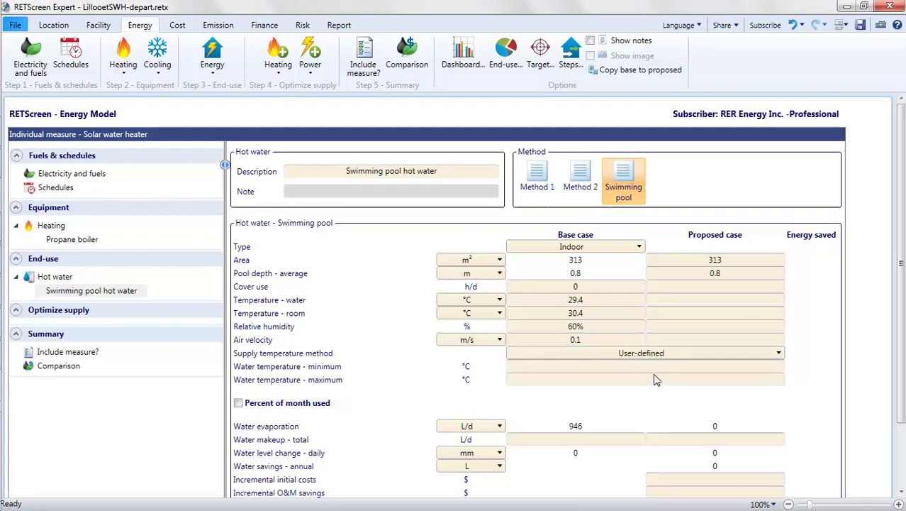
pyautogui.write('4')
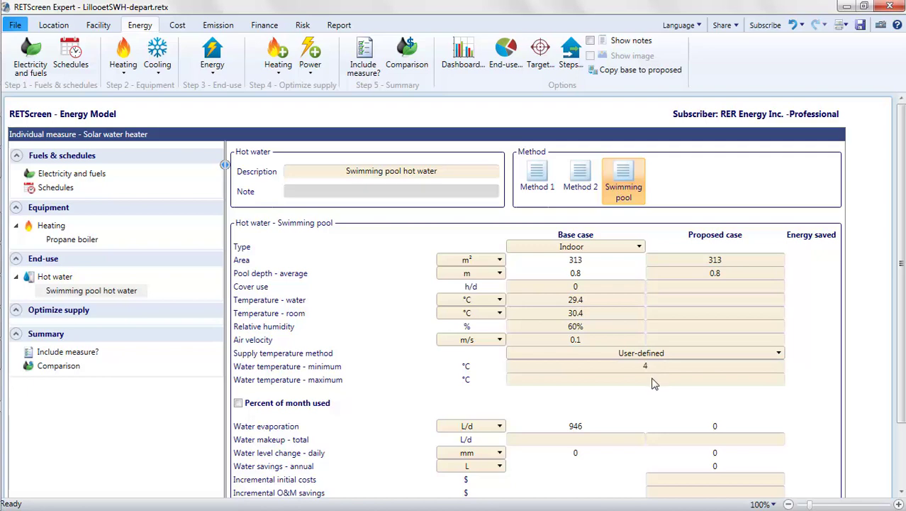
pyautogui.click(652, 382)
pyautogui.write('12')
# Enable Percent of month used and enter base-case use: 50% April, 100% May–July, 0% otherwise
pyautogui.click(238, 404)
pyautogui.scroll(-3, 388, 404)
pyautogui.click(577, 258)
pyautogui.write('0')
pyautogui.press('Return')
pyautogui.write('0')
pyautogui.press('Return')
pyautogui.press('Return')
pyautogui.press('Return')
pyautogui.press('Return')
pyautogui.press('Return')
pyautogui.write('0')
pyautogui.press('Return')
pyautogui.write('0')
pyautogui.press('Return')
pyautogui.write('0')
pyautogui.press('Return')
pyautogui.write('0')
pyautogui.press('Return')
pyautogui.write('0')
pyautogui.press('Up')
pyautogui.press('Up')
pyautogui.press('Up')
pyautogui.press('Up')
pyautogui.press('Up')
pyautogui.press('Up')
pyautogui.press('Up')
pyautogui.press('Up')
pyautogui.write('50')
pyautogui.click(581, 338)
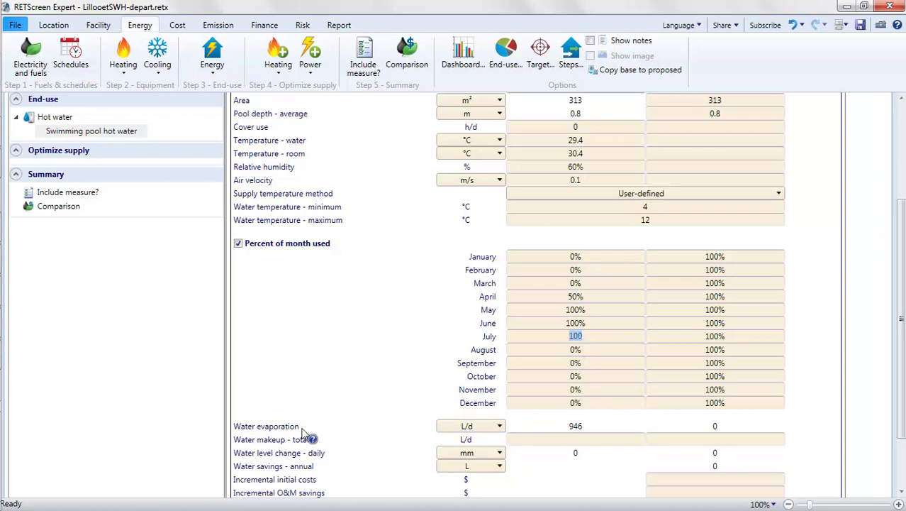
pyautogui.click(589, 425)
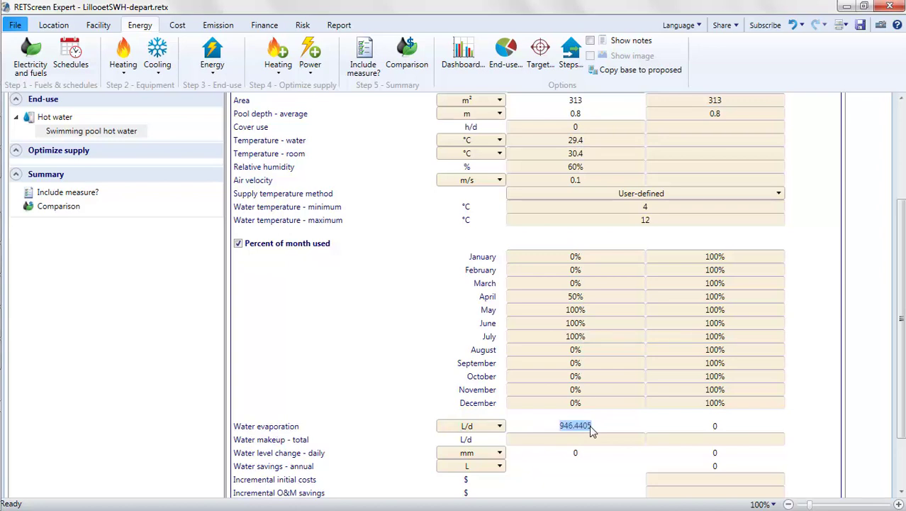
# Enter a proposed total water makeup of 1210 L/d and review the resulting heating rows
pyautogui.click(809, 423)
pyautogui.click(583, 441)
pyautogui.write('1210')
pyautogui.click(826, 448)
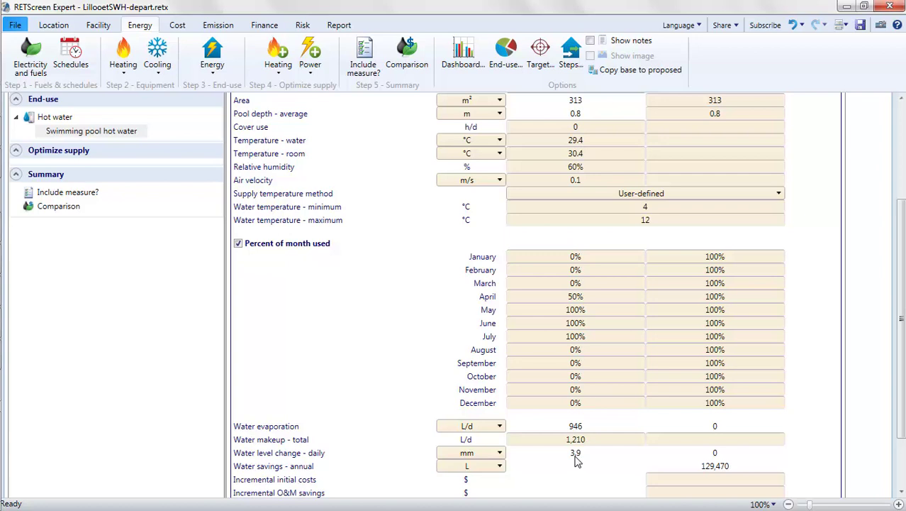
pyautogui.scroll(-3, 578, 461)
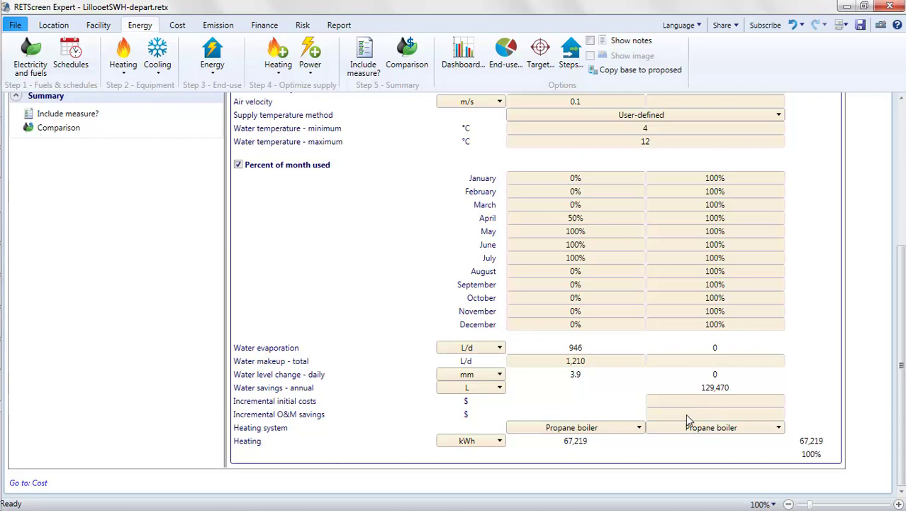
# Copy the base-case pool inputs to the proposed case and switch the heating unit from kWh to GJ
pyautogui.click(619, 77)
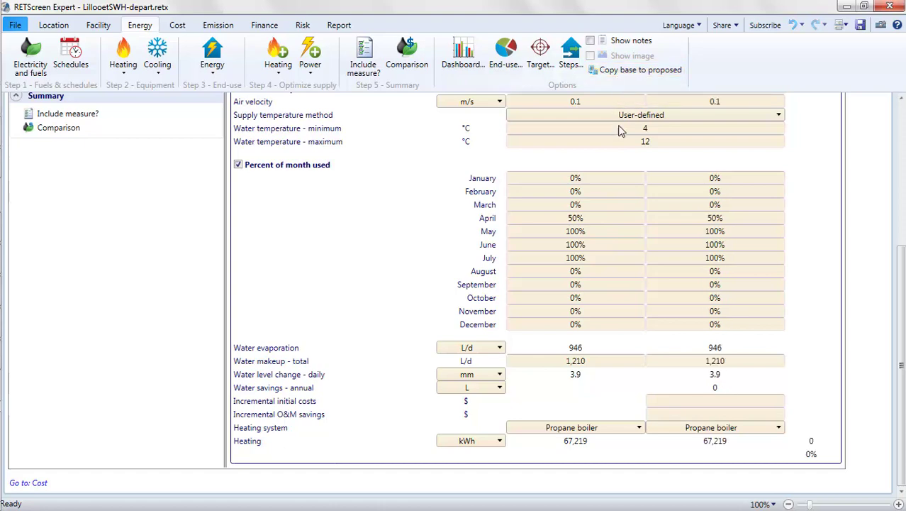
pyautogui.moveTo(903, 377); pyautogui.dragTo(903, 257)
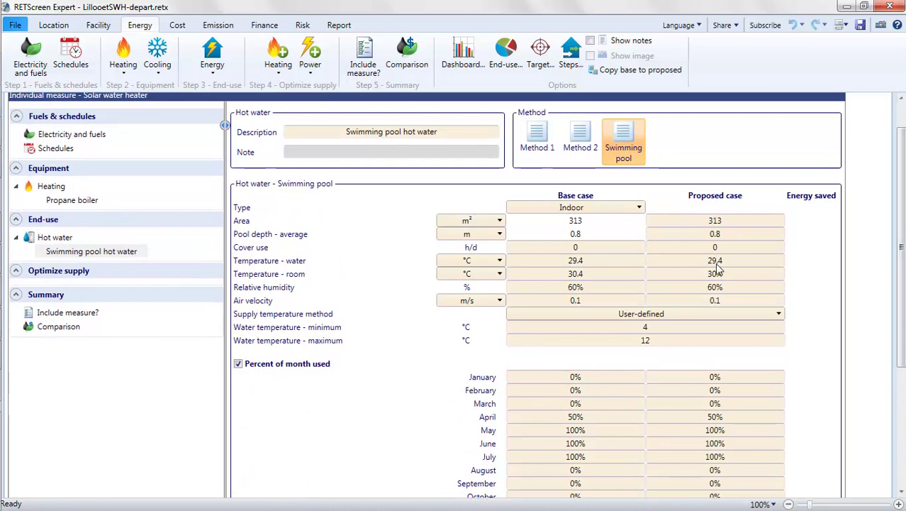
pyautogui.scroll(-5, 719, 420)
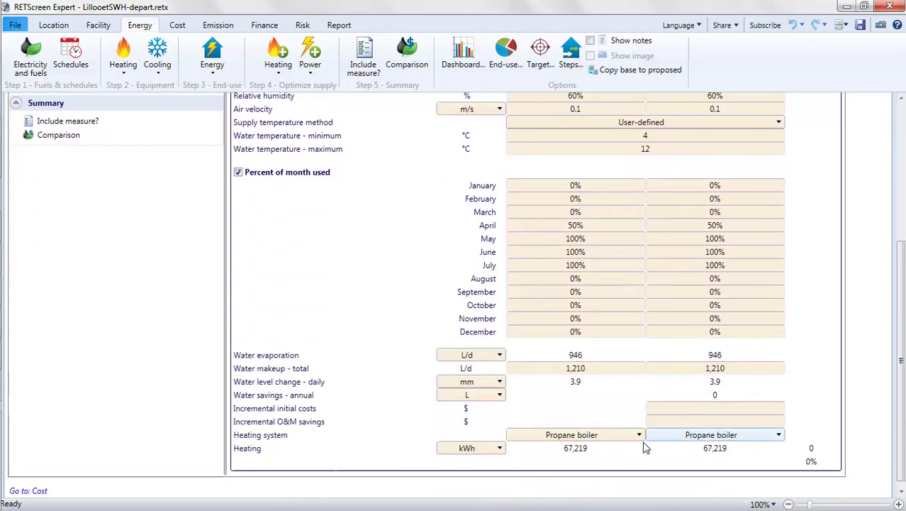
pyautogui.click(489, 451)
pyautogui.click(472, 371)
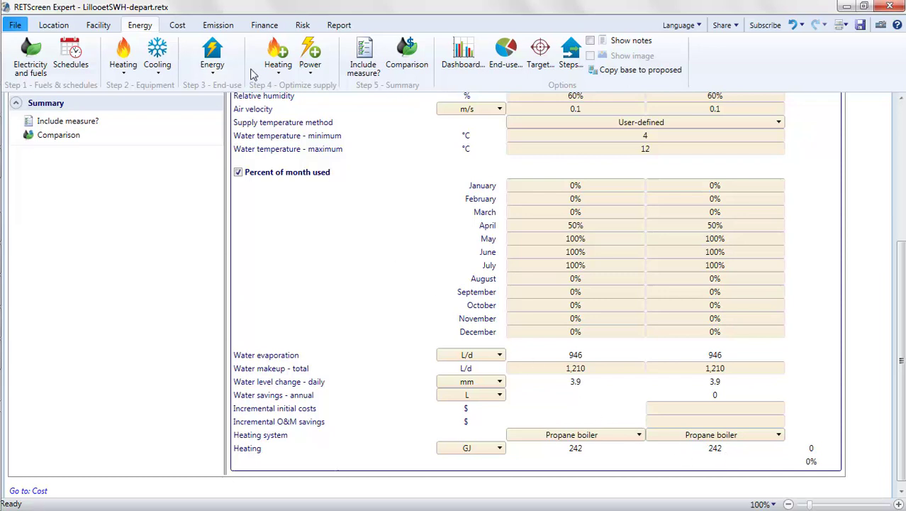
# Add a Solar water heater as the heating measure with its heating unit in GJ
pyautogui.click(275, 73)
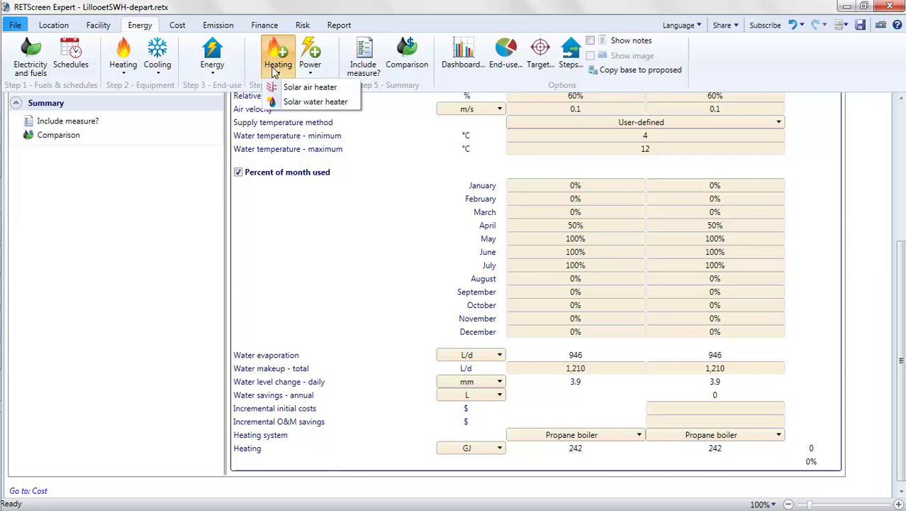
pyautogui.click(306, 103)
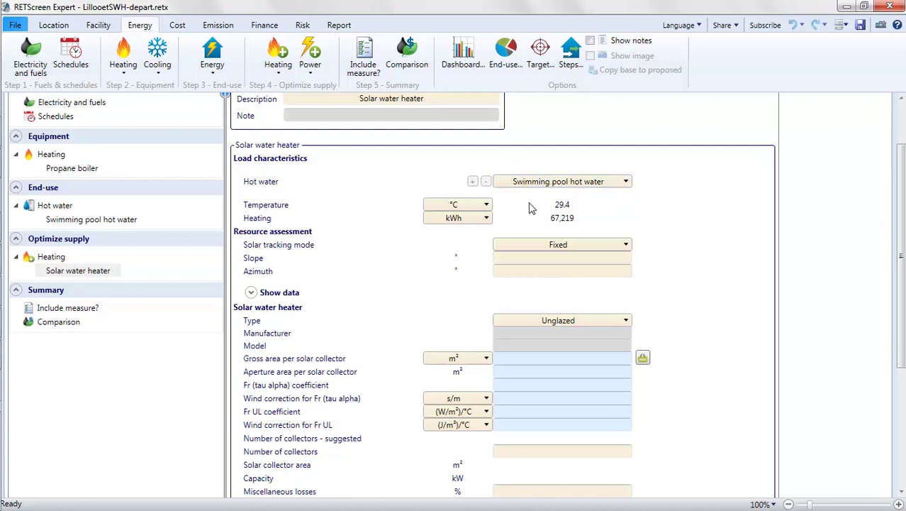
pyautogui.click(487, 219)
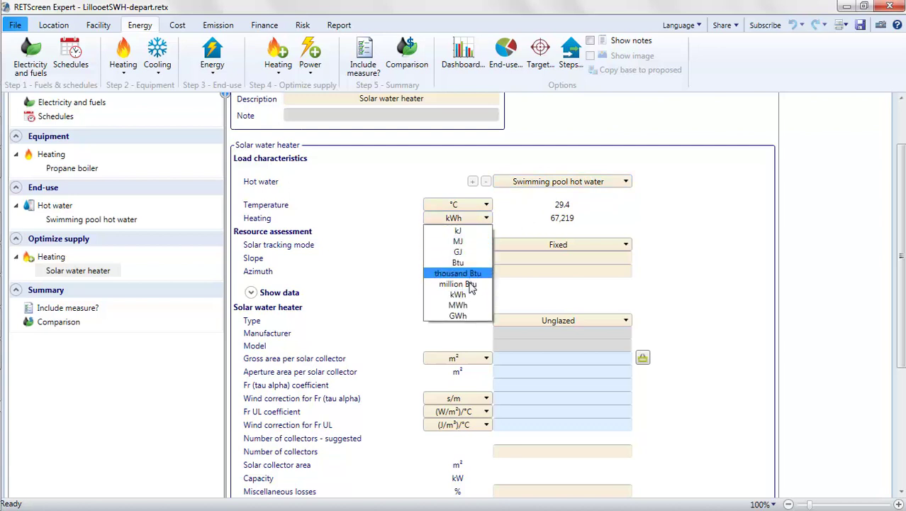
pyautogui.click(460, 252)
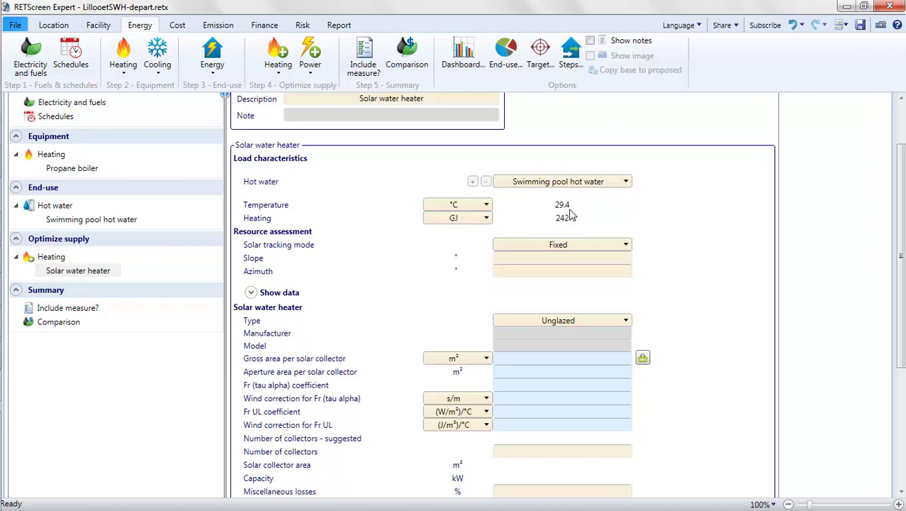
# Keep Fixed tracking and compute the slope as atan(0.25) in the Calculator, then enter it
pyautogui.click(608, 248)
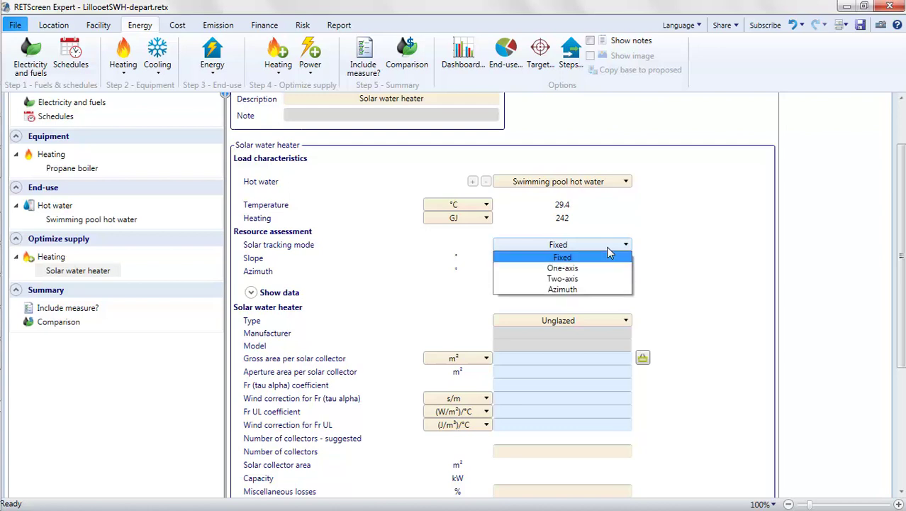
pyautogui.click(608, 248)
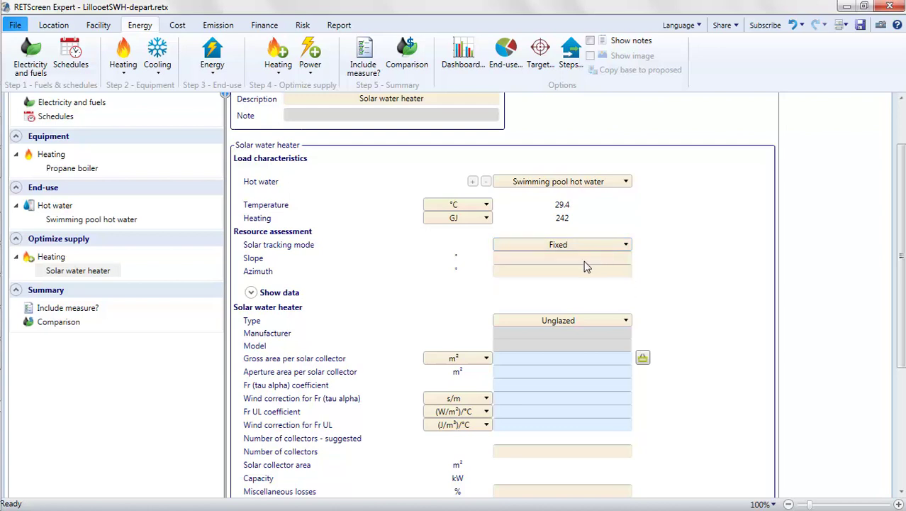
pyautogui.click(585, 260)
pyautogui.press('XF86Calculator')
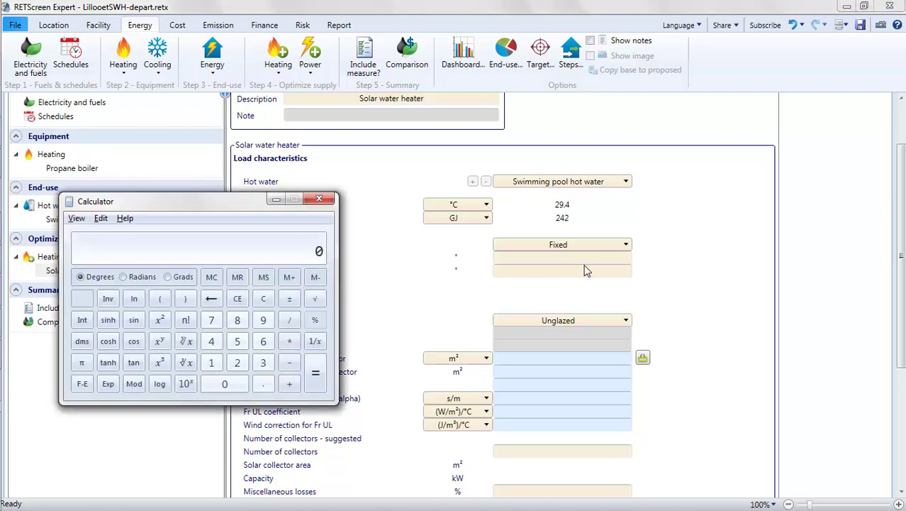
pyautogui.click(264, 382)
pyautogui.click(237, 362)
pyautogui.click(237, 341)
pyautogui.click(108, 298)
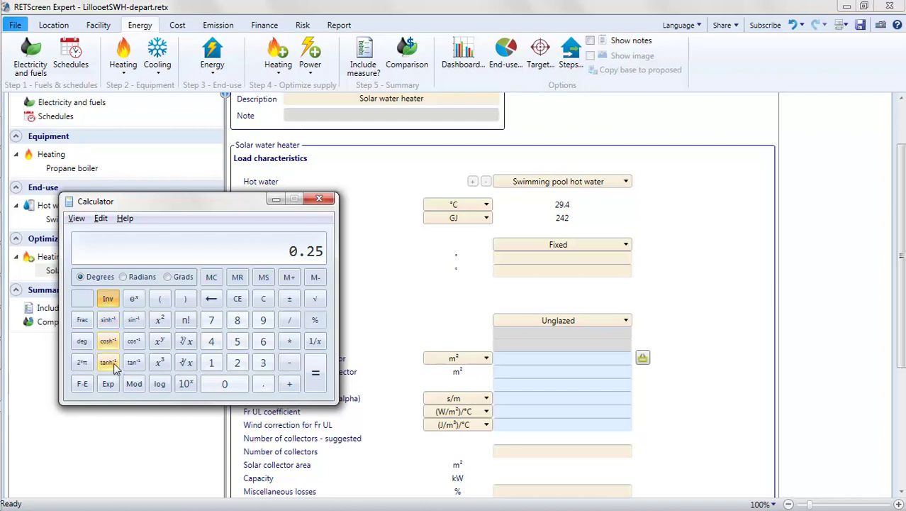
pyautogui.click(133, 362)
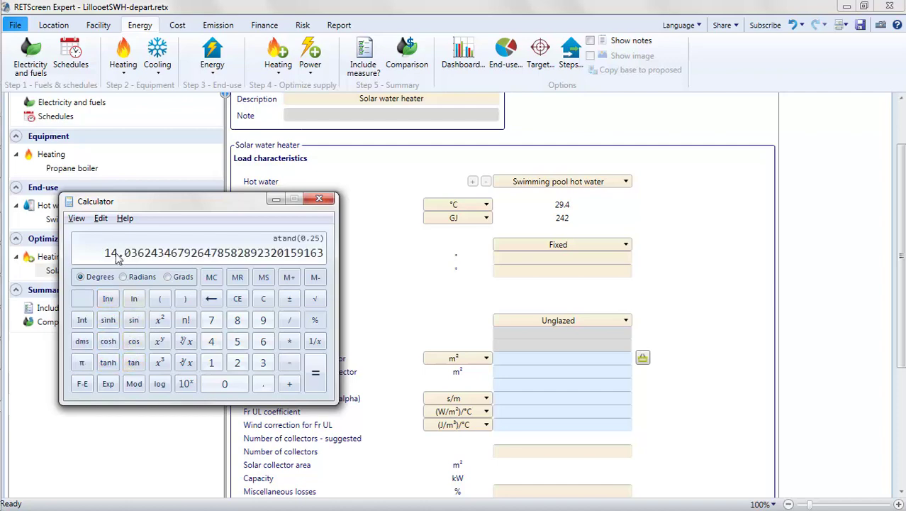
pyautogui.click(443, 294)
pyautogui.click(560, 258)
pyautogui.write('13')
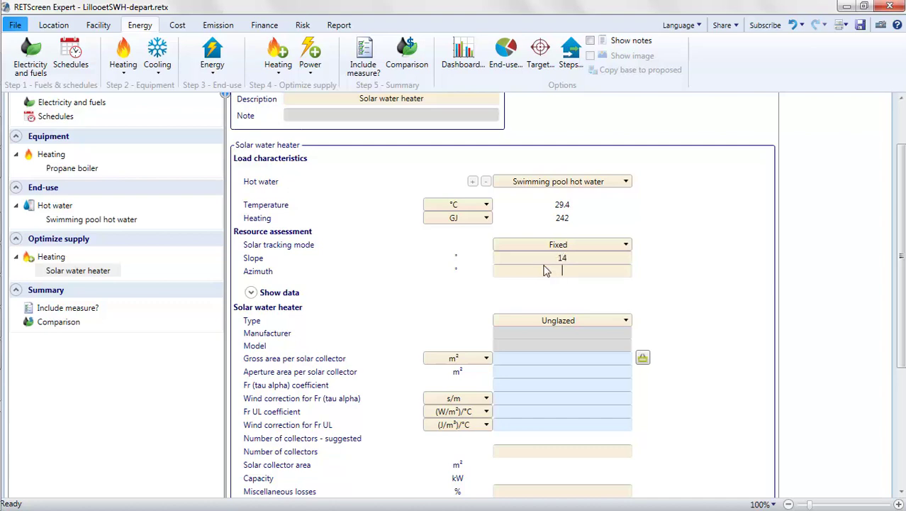
# Consult the Azimuth help example and expand the monthly solar radiation data
pyautogui.click(260, 272)
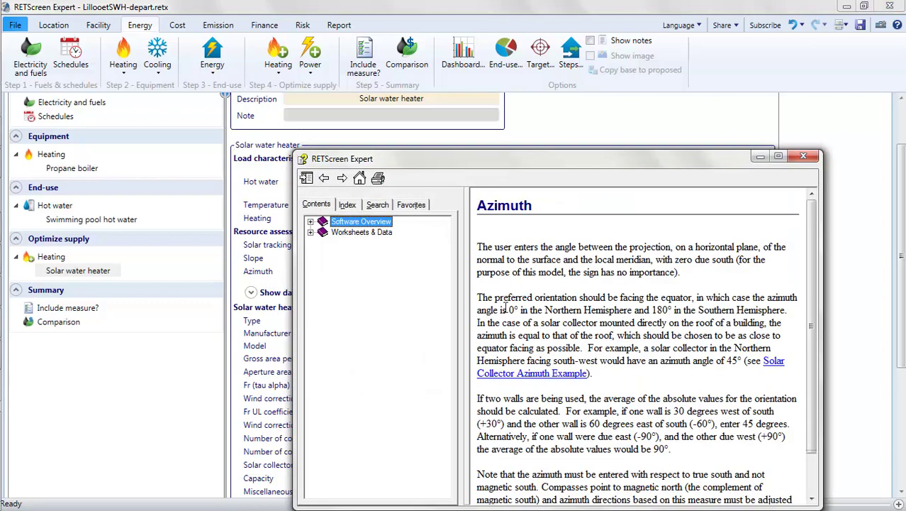
pyautogui.click(552, 373)
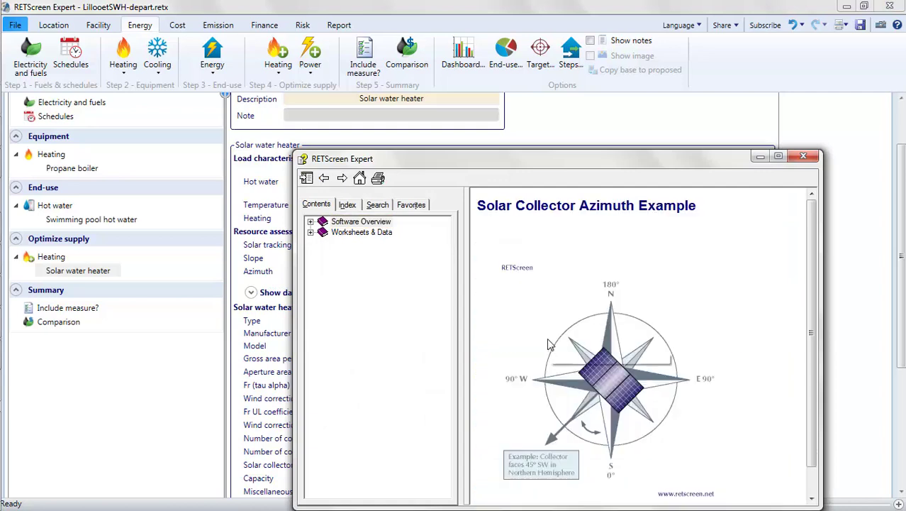
pyautogui.click(804, 156)
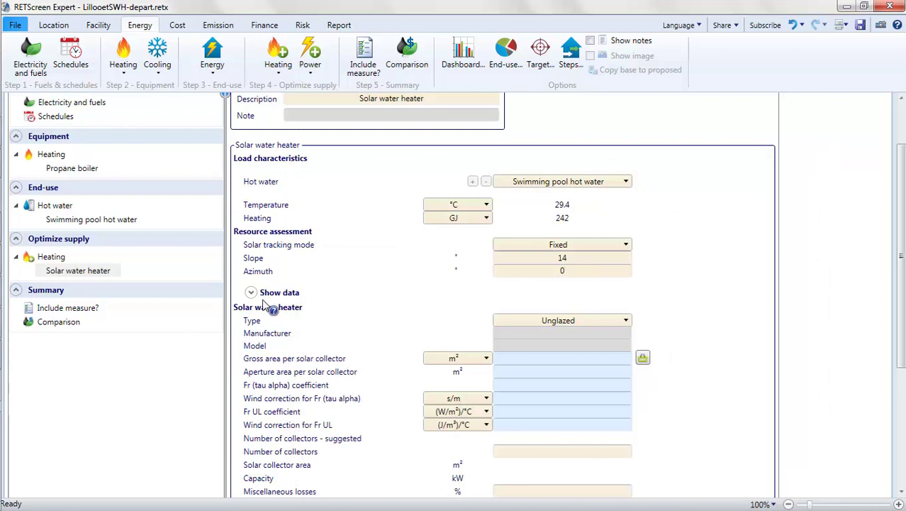
pyautogui.click(251, 293)
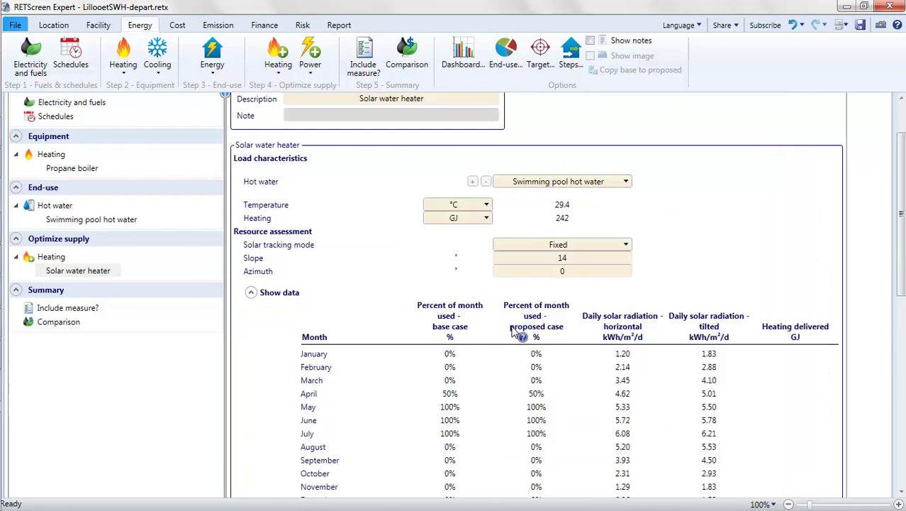
pyautogui.scroll(-3, 516, 333)
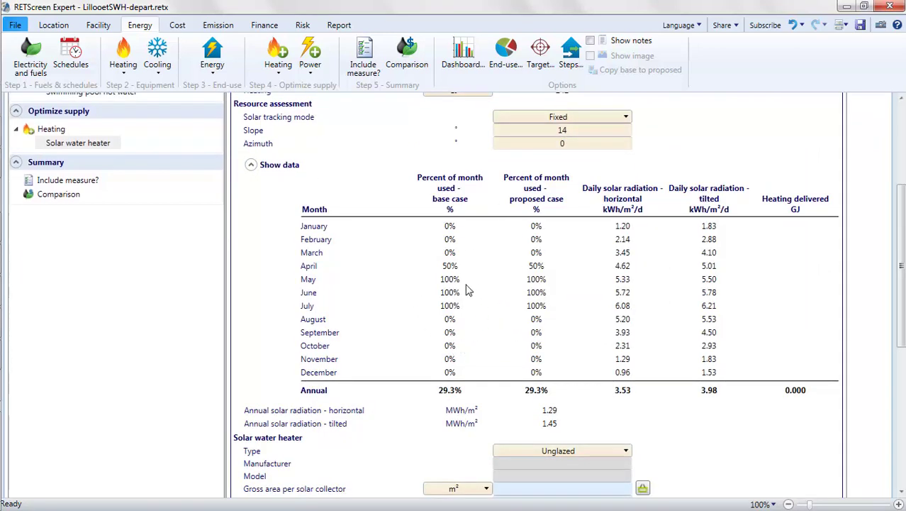
pyautogui.scroll(-4, 466, 290)
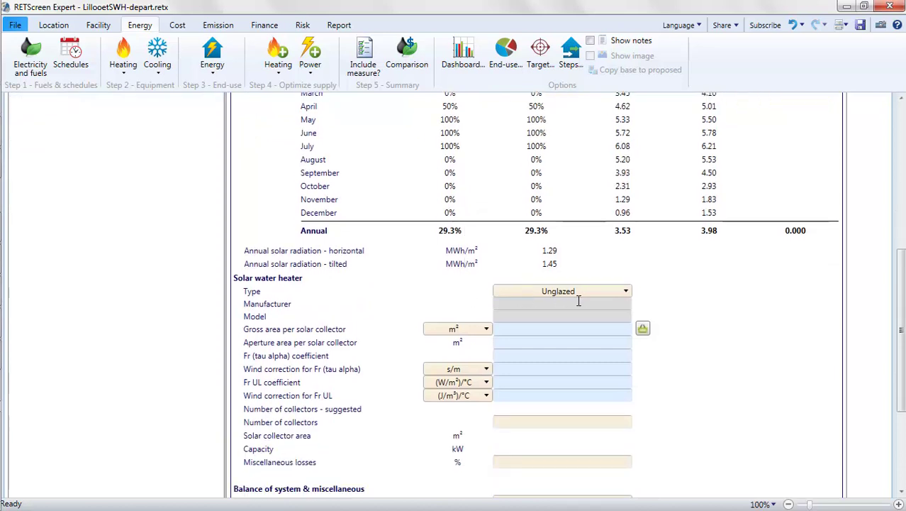
pyautogui.click(626, 292)
pyautogui.click(628, 294)
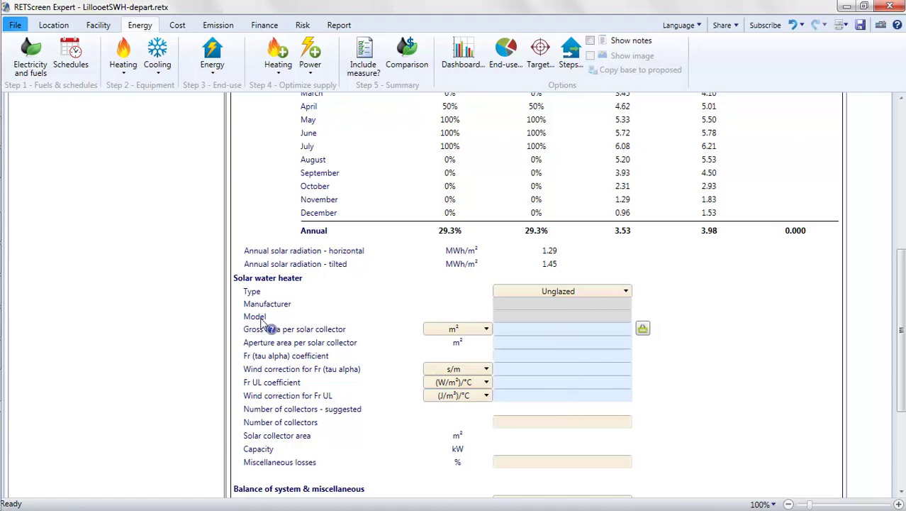
pyautogui.click(312, 329)
pyautogui.click(585, 273)
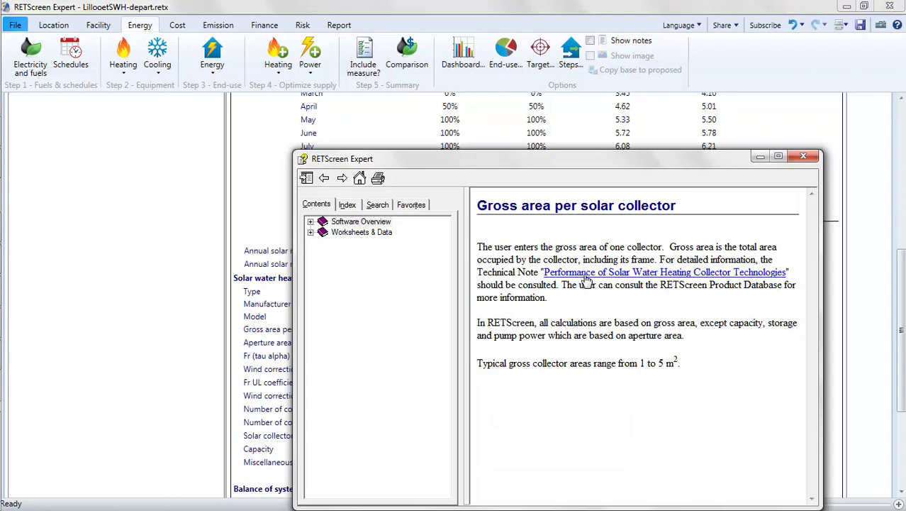
pyautogui.scroll(-5, 589, 284)
pyautogui.scroll(4, 590, 283)
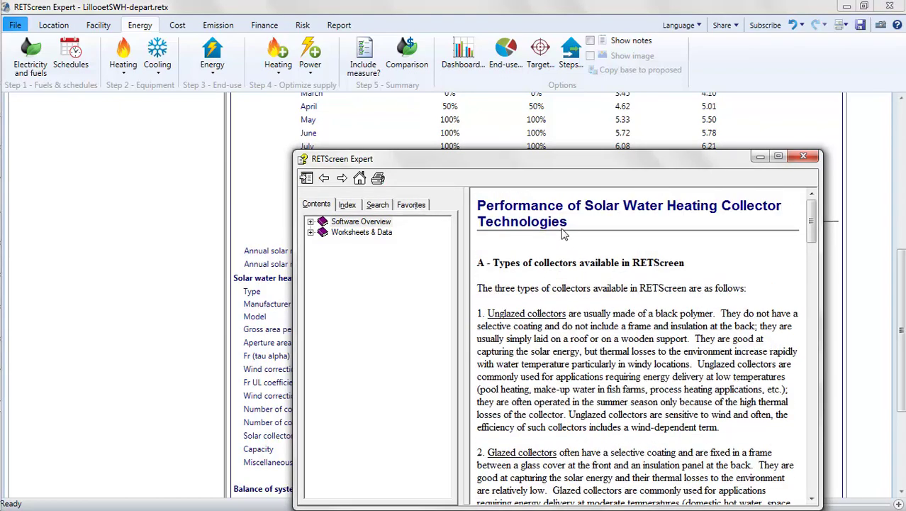
pyautogui.scroll(-12, 597, 263)
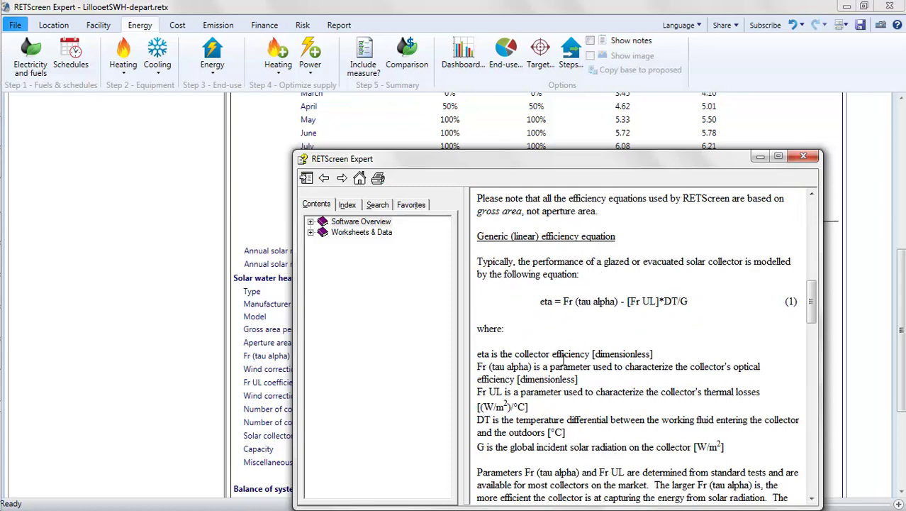
pyautogui.click(797, 157)
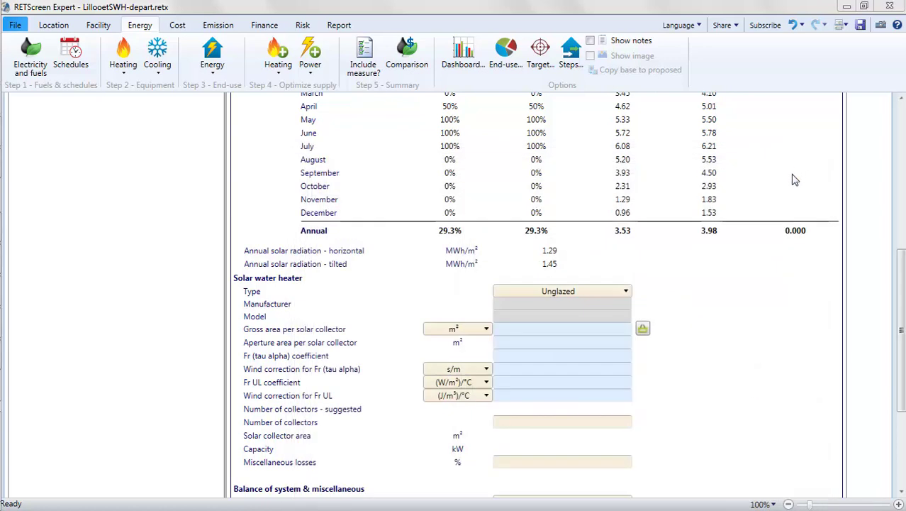
pyautogui.click(643, 330)
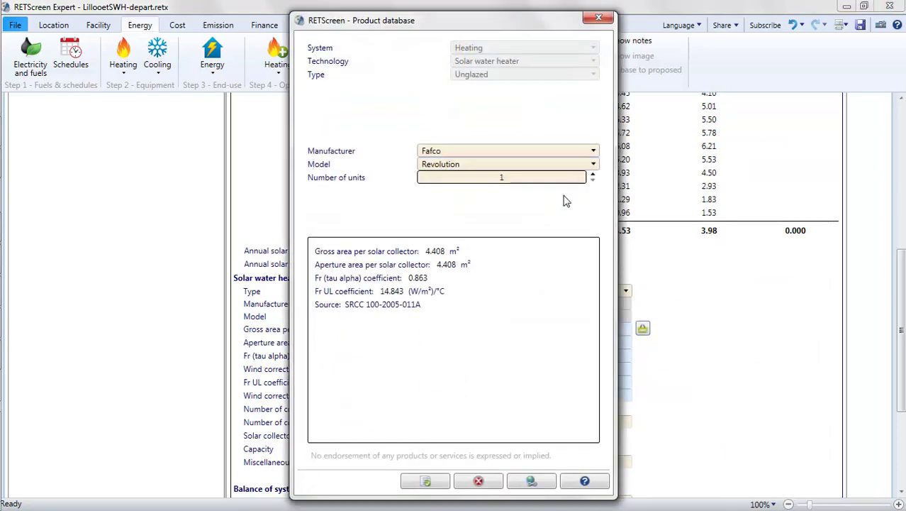
pyautogui.click(426, 481)
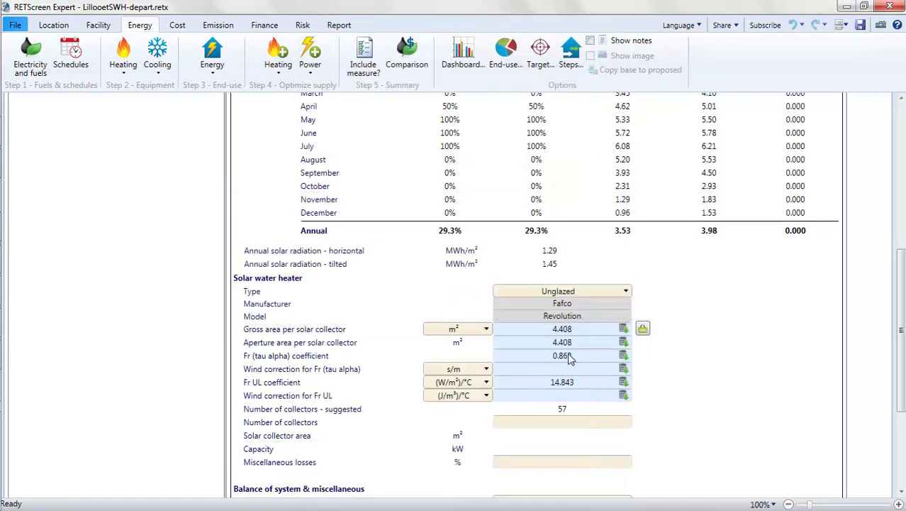
pyautogui.click(317, 369)
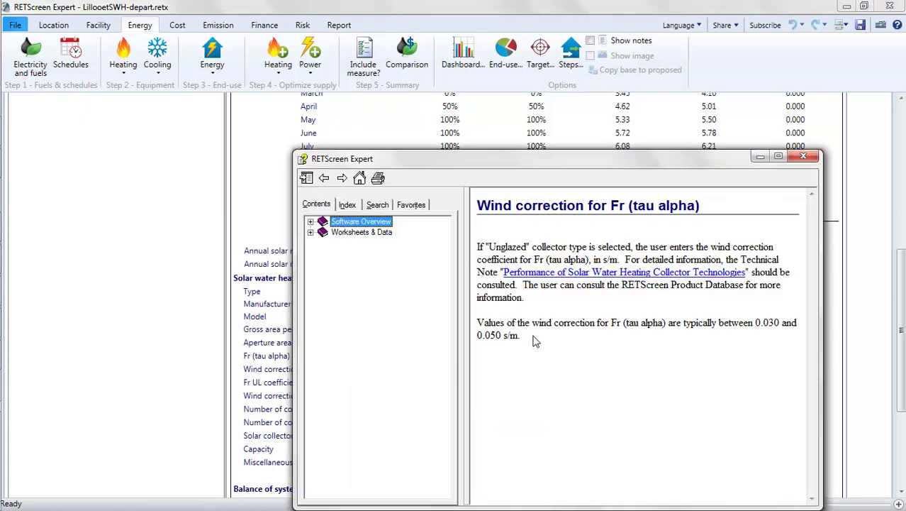
pyautogui.moveTo(756, 323); pyautogui.dragTo(535, 338)
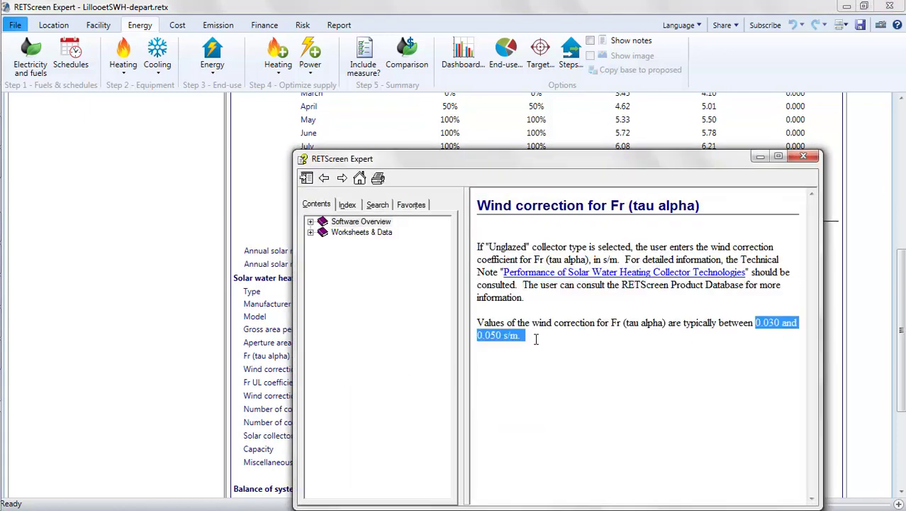
pyautogui.click(801, 160)
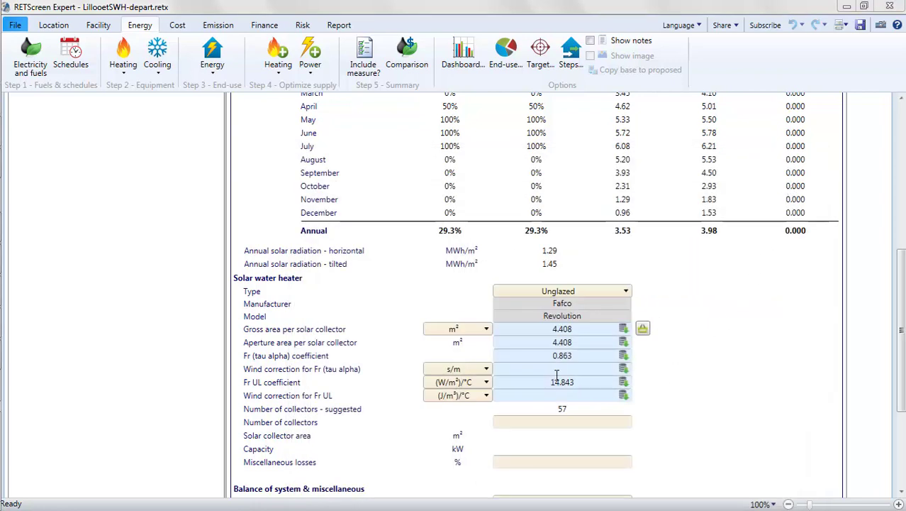
# Clear the Revolution model name and set gross and aperture areas to 4.4 m²
pyautogui.moveTo(588, 316); pyautogui.dragTo(536, 317)
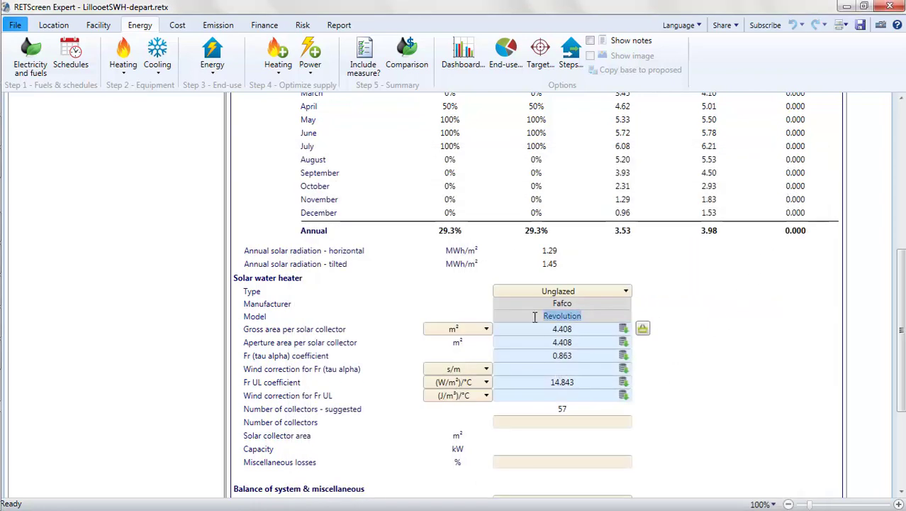
pyautogui.press('BackSpace')
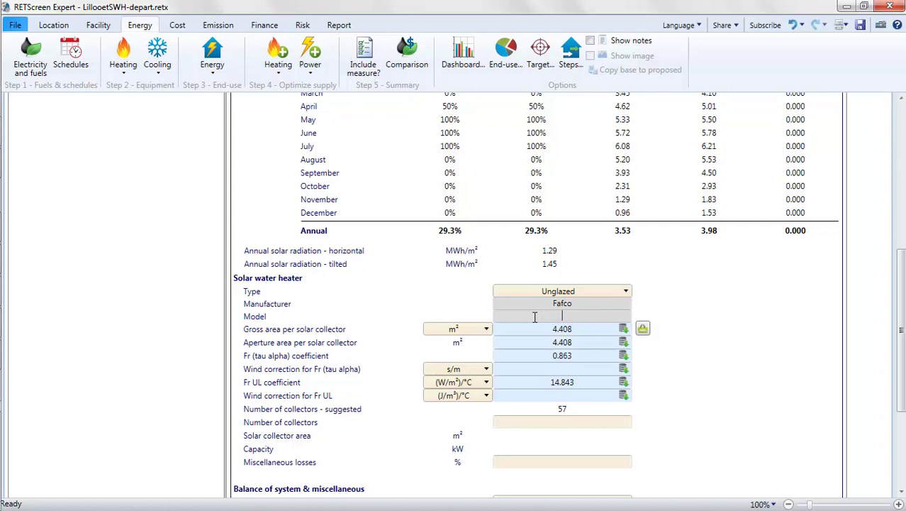
pyautogui.click(577, 328)
pyautogui.write('4.4')
pyautogui.click(578, 341)
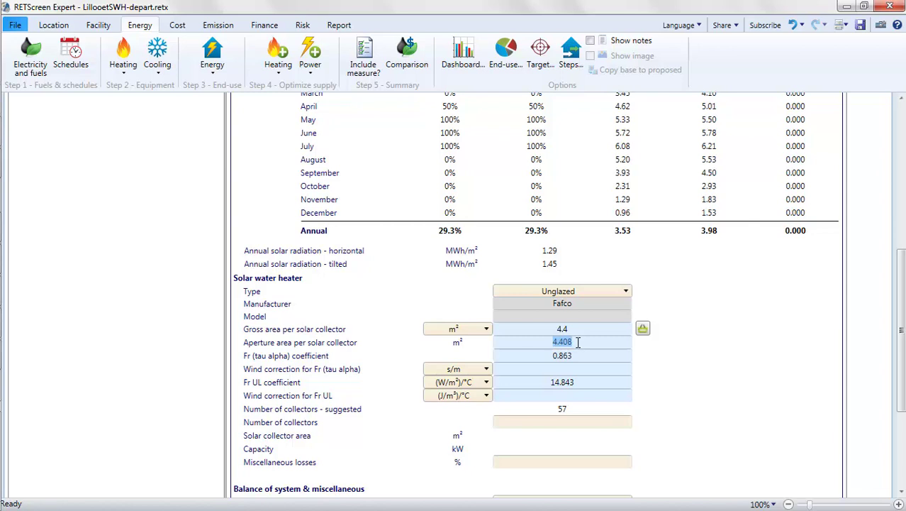
pyautogui.write('4.4')
# Enter collector coefficients Fr (tau alpha) 0.88, Fr UL 9.96 and wind correction 0.029
pyautogui.click(593, 355)
pyautogui.write('0.88')
pyautogui.click(580, 382)
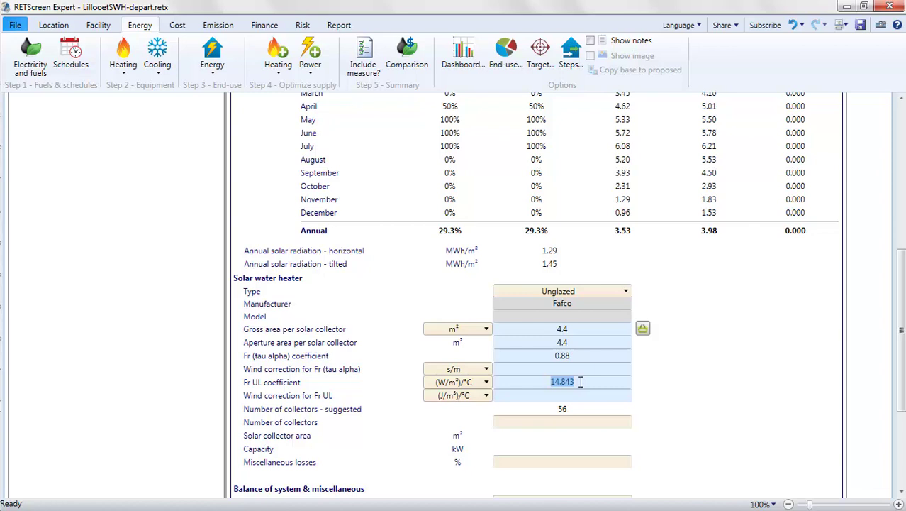
pyautogui.write('9.96')
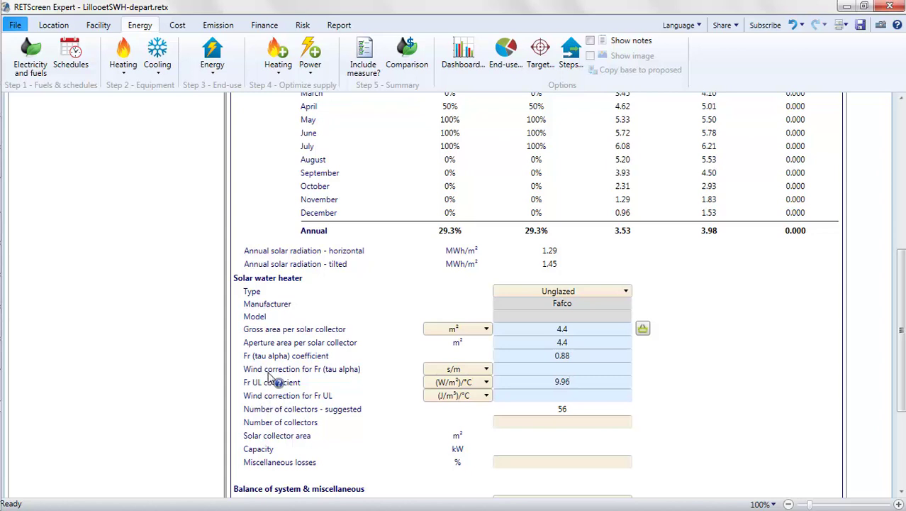
pyautogui.click(561, 370)
pyautogui.write('0.029')
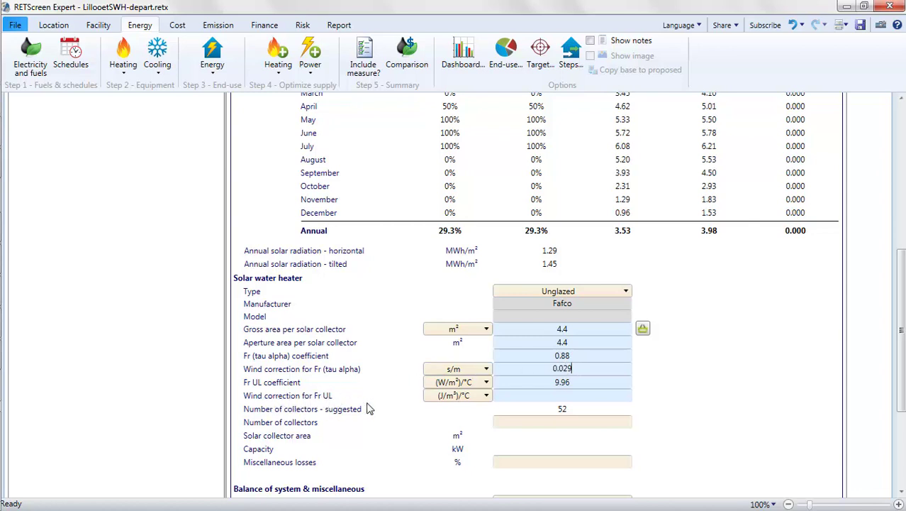
# Enter 4.56 Fr UL wind correction, 63 collectors (277 m², 194 kW) and 1% miscellaneous losses
pyautogui.click(568, 395)
pyautogui.write('4.56')
pyautogui.press('Return')
pyautogui.click(567, 424)
pyautogui.write('63')
pyautogui.press('Return')
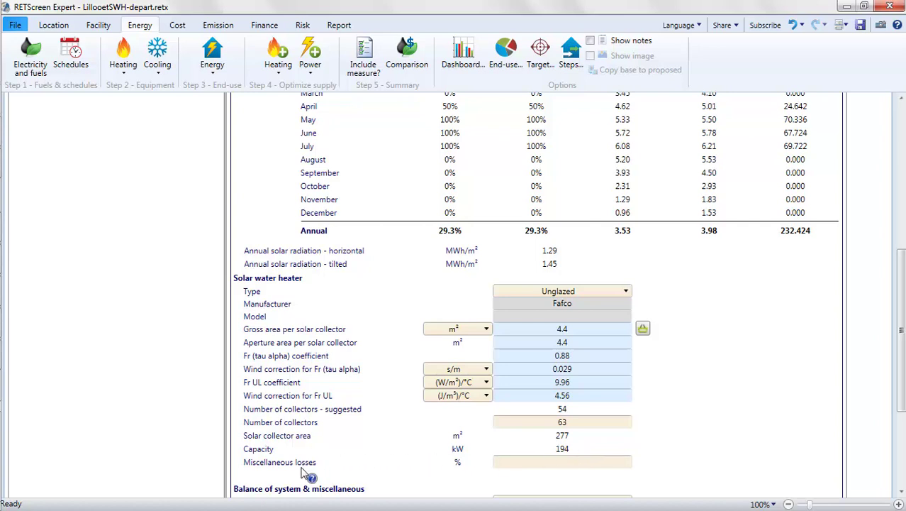
pyautogui.click(562, 466)
pyautogui.write('1')
pyautogui.press('Return')
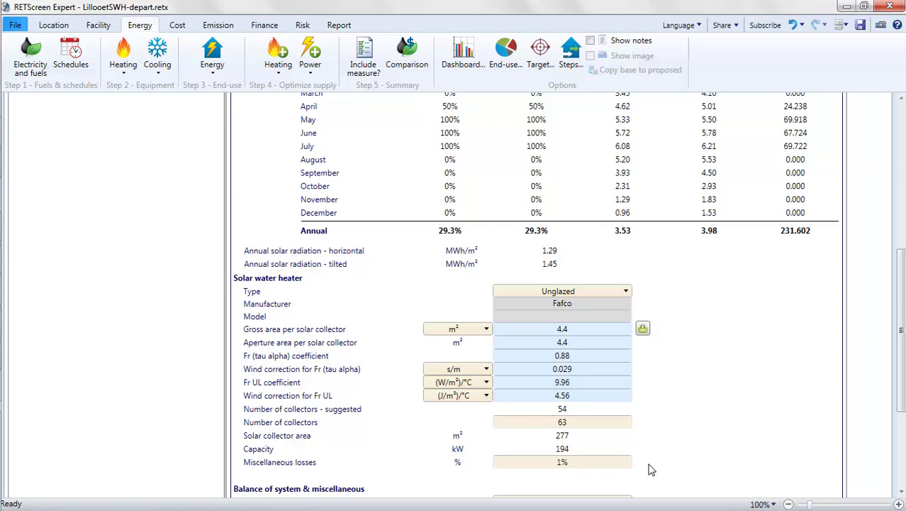
# Keep the heat exchanger at No and set balance-of-system miscellaneous losses to 1%
pyautogui.scroll(-5, 651, 470)
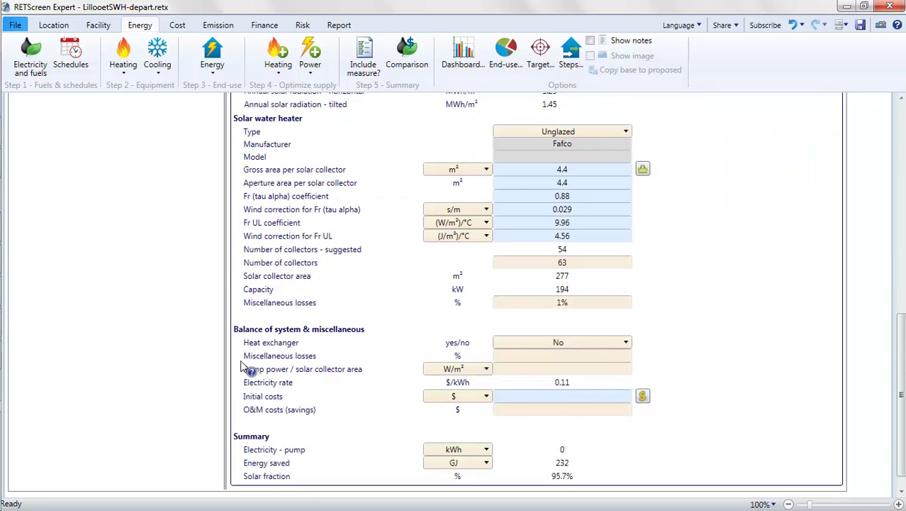
pyautogui.click(558, 343)
pyautogui.click(558, 348)
pyautogui.click(558, 354)
pyautogui.write('1')
pyautogui.press('Return')
# Check the Typical Solar Pumps table, set pump power to 3 W/m², and bring up the cost database
pyautogui.click(344, 373)
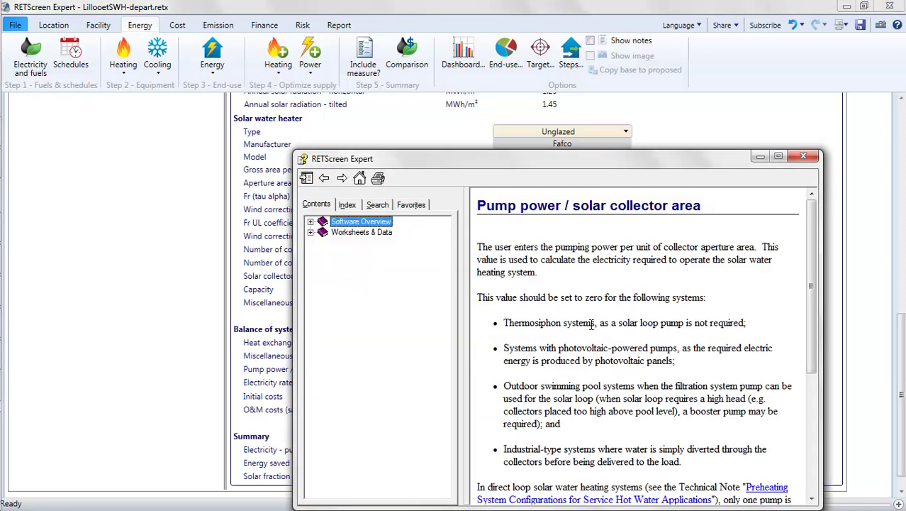
pyautogui.moveTo(510, 159); pyautogui.dragTo(484, 78)
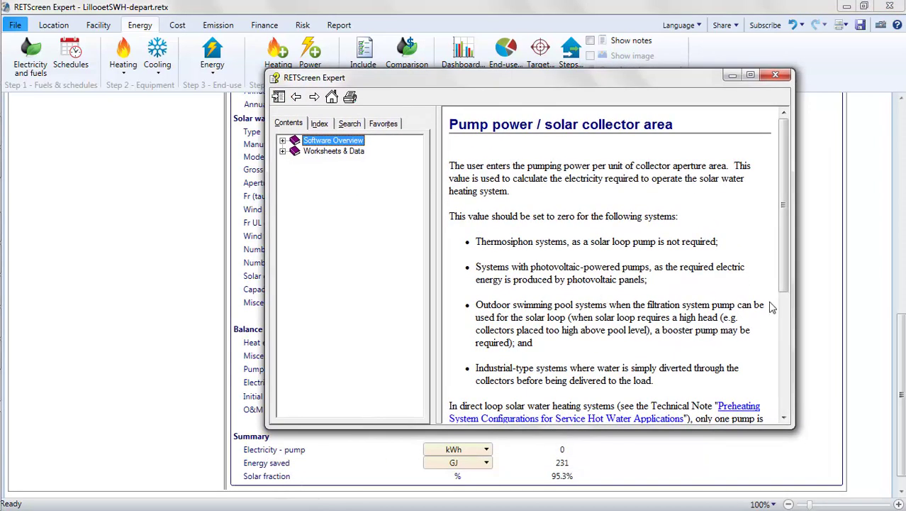
pyautogui.moveTo(779, 261); pyautogui.dragTo(794, 330)
pyautogui.click(589, 341)
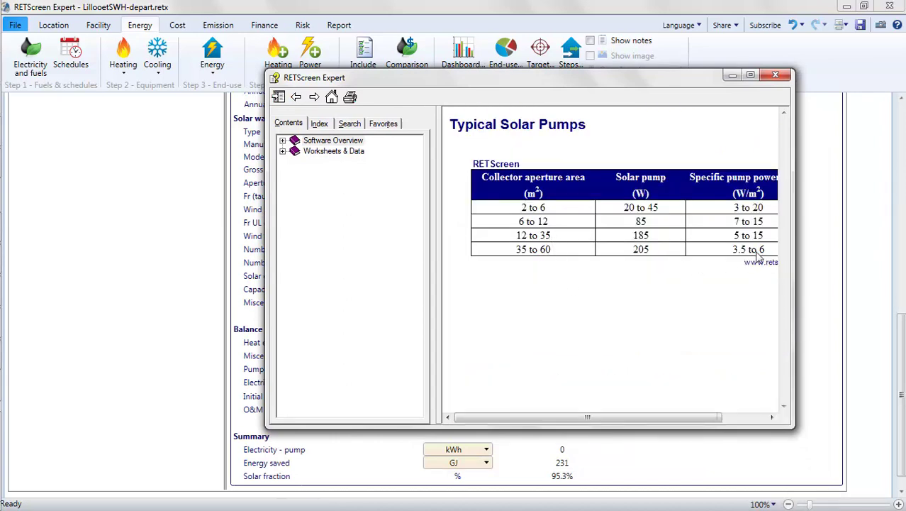
pyautogui.click(775, 75)
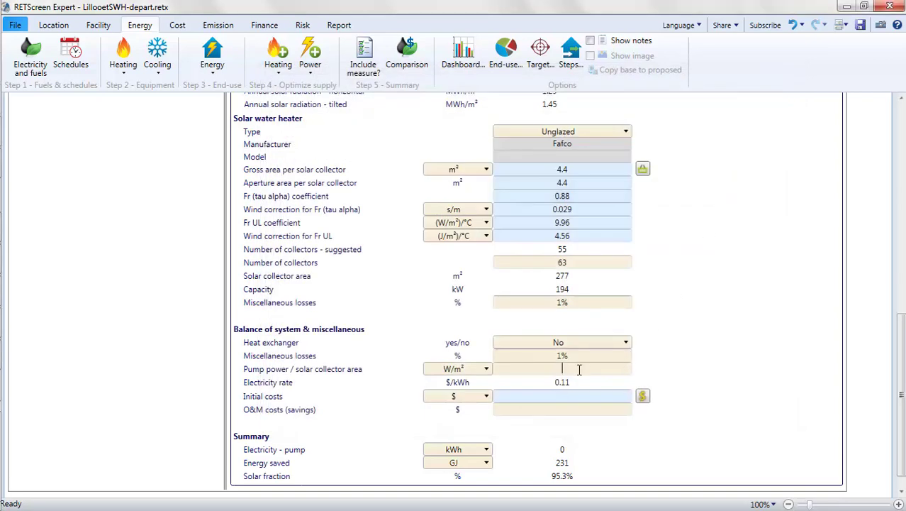
pyautogui.write('3')
pyautogui.press('Tab')
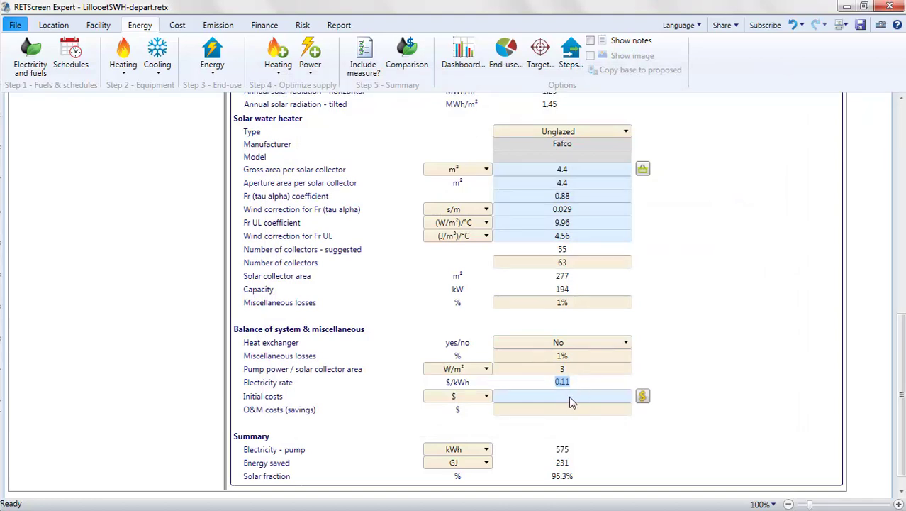
pyautogui.click(643, 398)
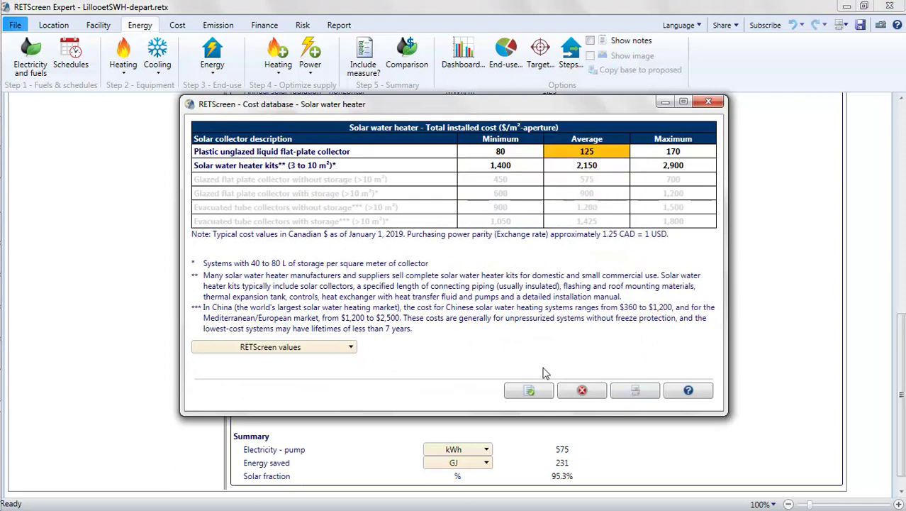
# Enter initial costs as a $40,000 total and O&M costs of 130
pyautogui.click(531, 391)
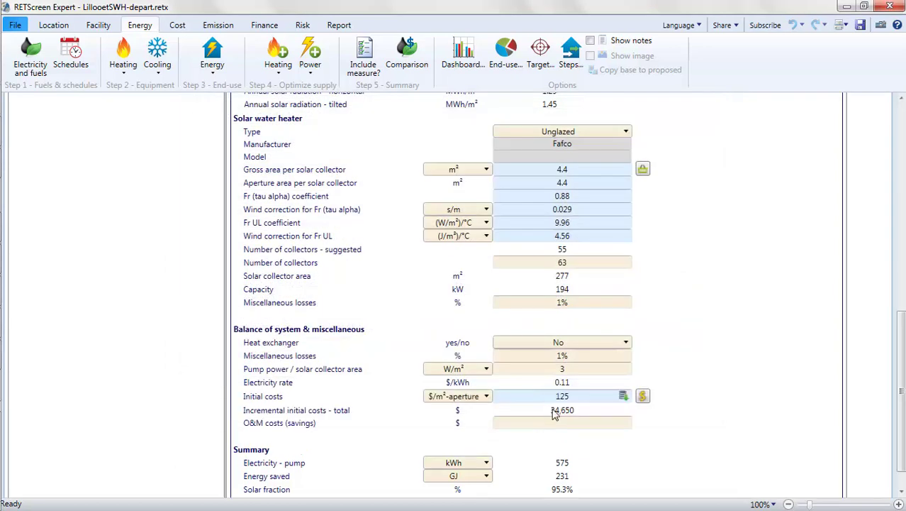
pyautogui.click(473, 398)
pyautogui.click(474, 410)
pyautogui.click(579, 398)
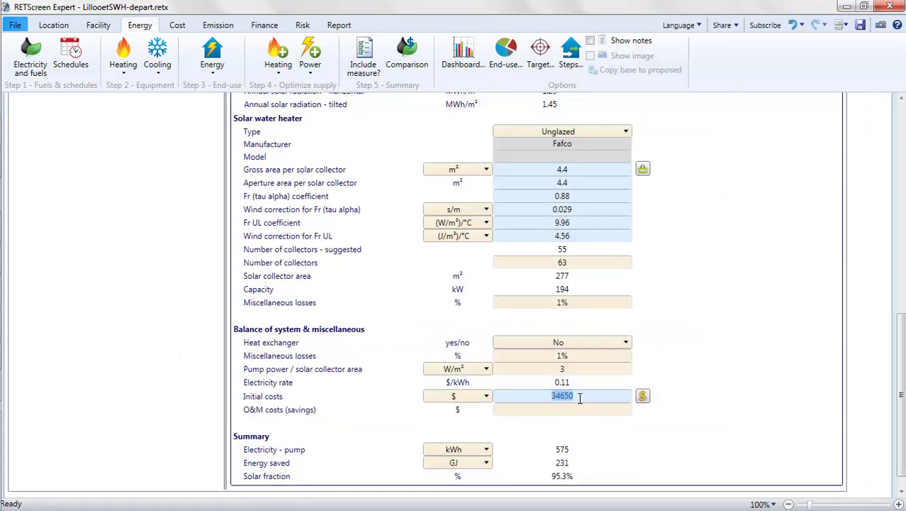
pyautogui.write('40000')
pyautogui.click(565, 412)
pyautogui.write('130')
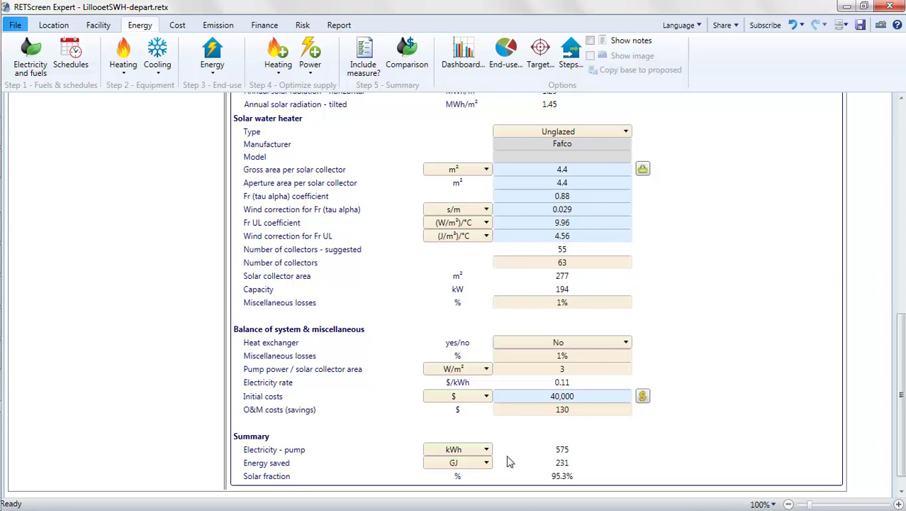
# Show energy saved in kWh, then switch it back to GJ
pyautogui.click(487, 464)
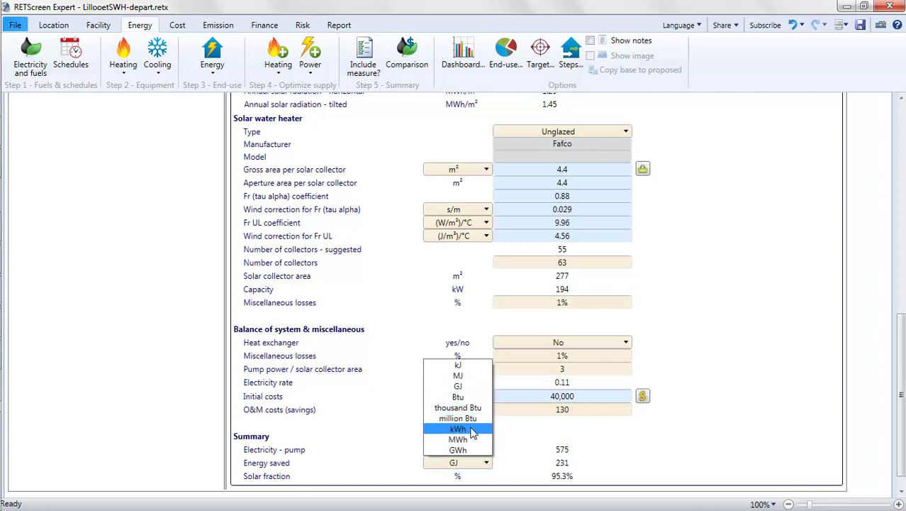
pyautogui.click(473, 429)
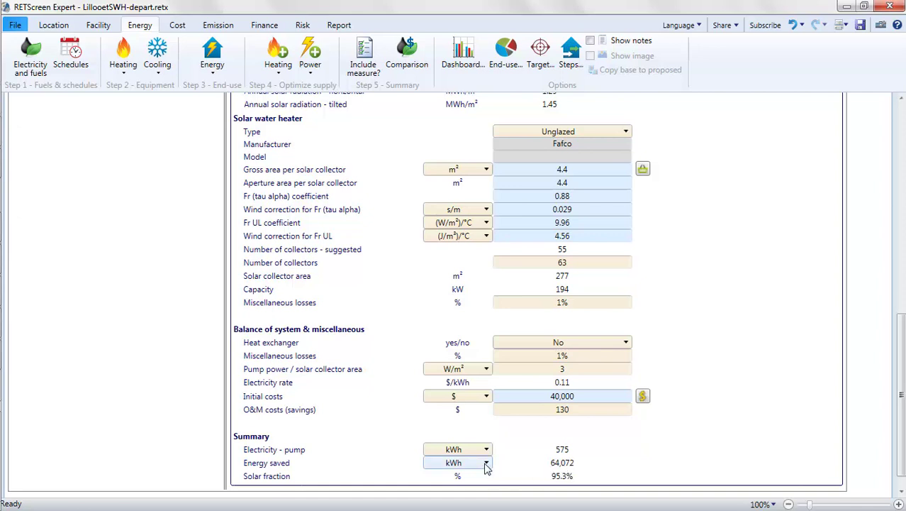
pyautogui.click(486, 464)
pyautogui.click(452, 377)
# Review Comparison savings, then view the Include measure? summary with $3,445 savings and 12.1-year payback
pyautogui.click(400, 68)
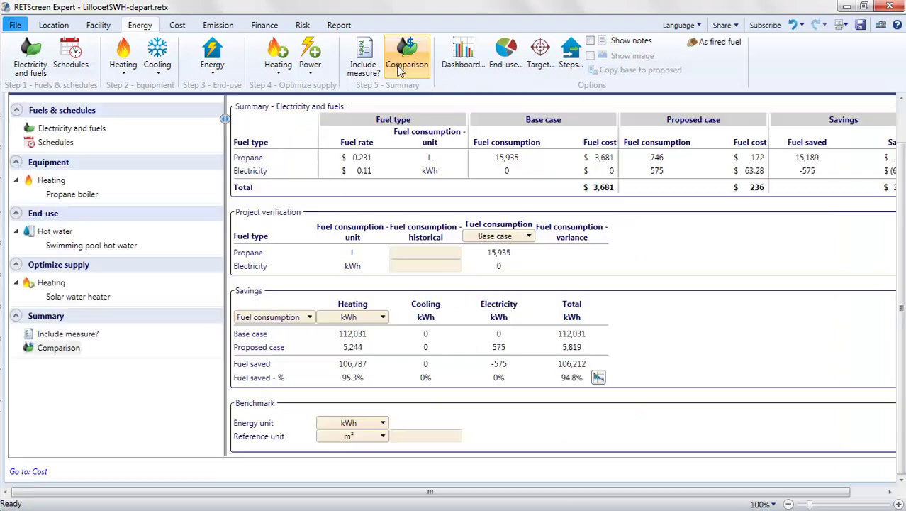
pyautogui.moveTo(468, 491); pyautogui.dragTo(502, 491)
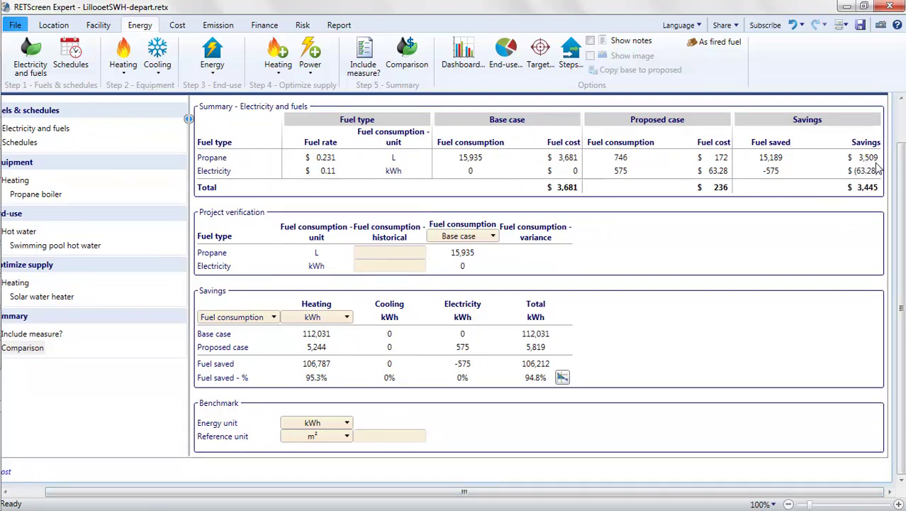
pyautogui.click(373, 70)
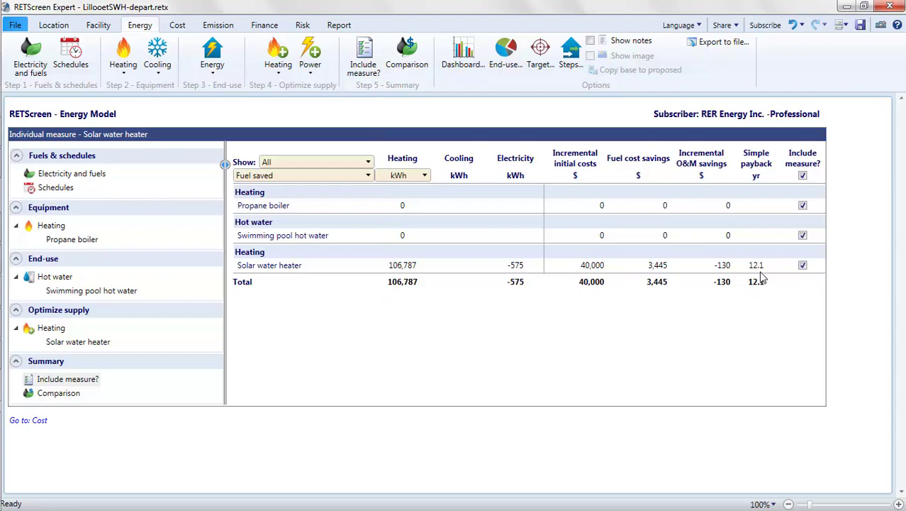
# Show the Finance page with 11.5% pre-tax IRR, 9-year payback and cash flow graph
pyautogui.click(280, 34)
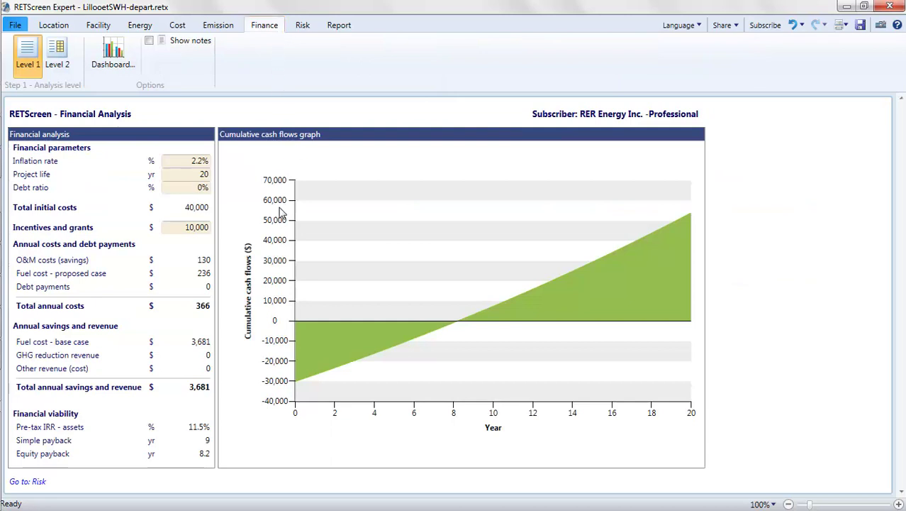